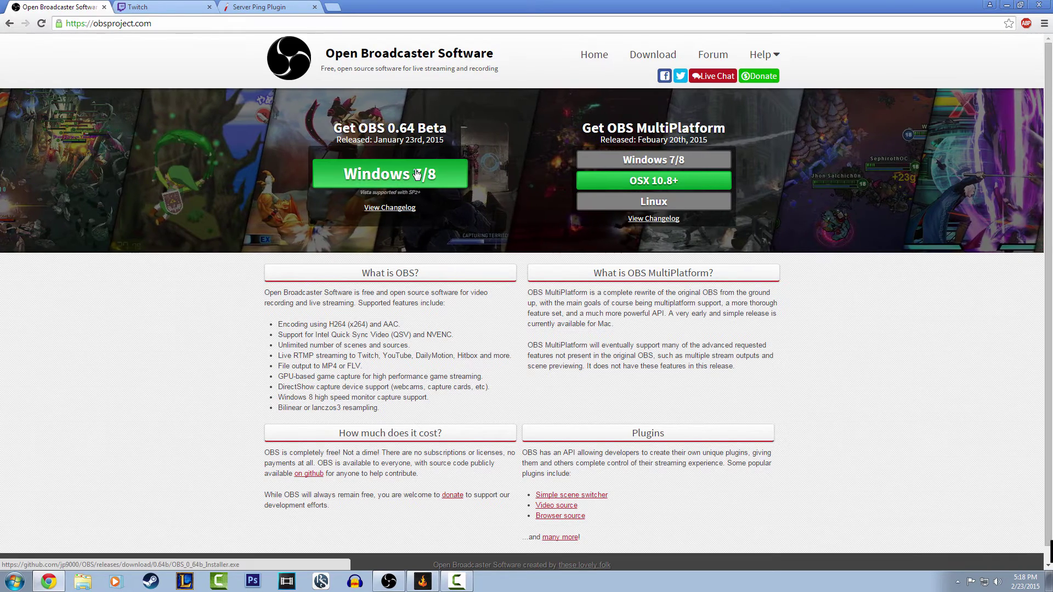
- Download the OBS 0.64 Beta Windows 7/8 installer from the OBS homepage and run it
click(357, 174)
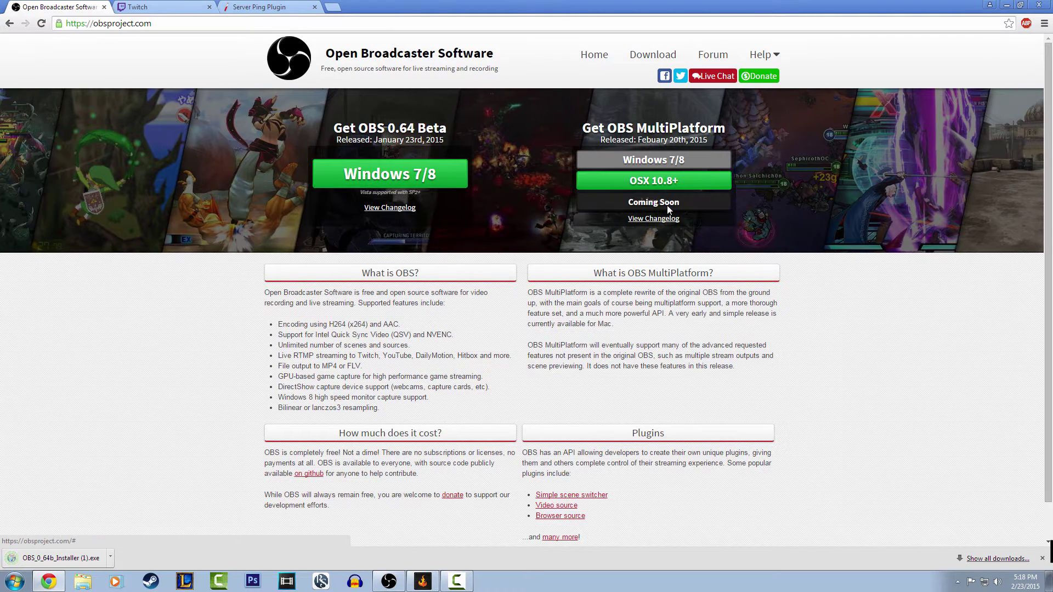
click(82, 562)
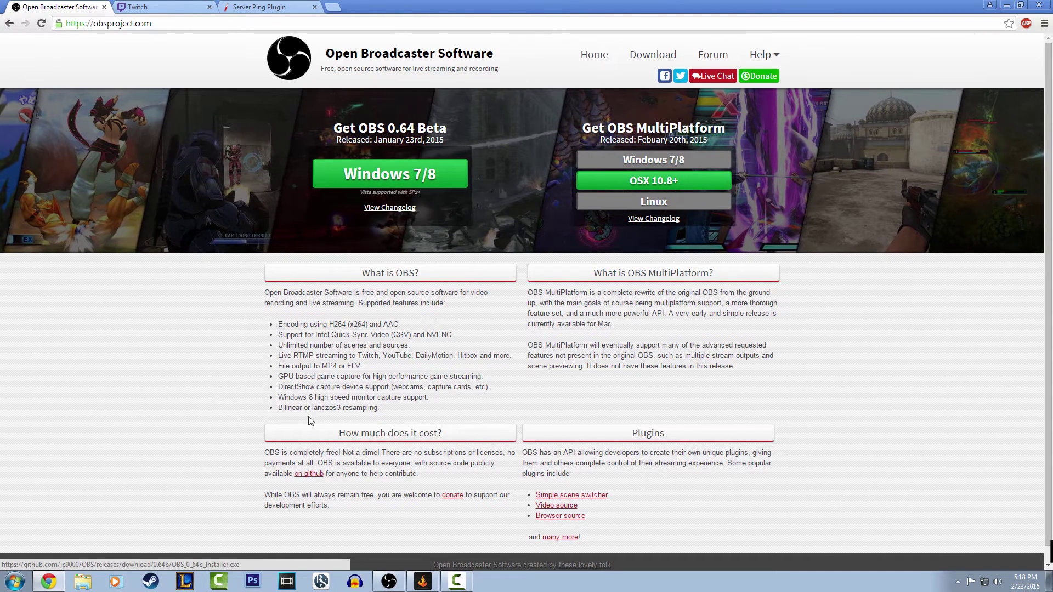
- Download the SPP 1.0-10 64bit zip from the Server Ping Plugin page
click(251, 7)
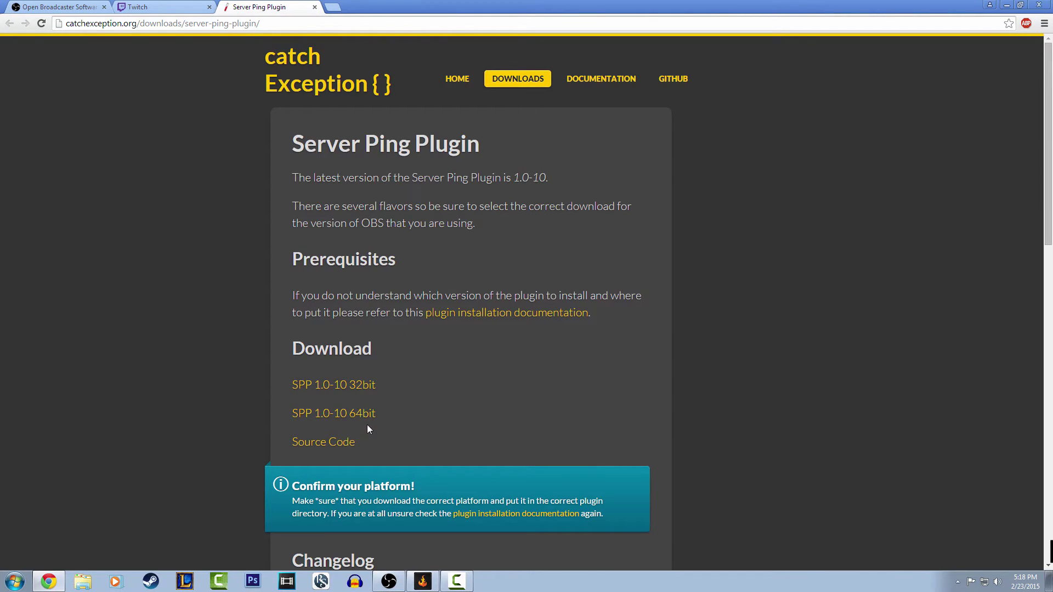
click(357, 413)
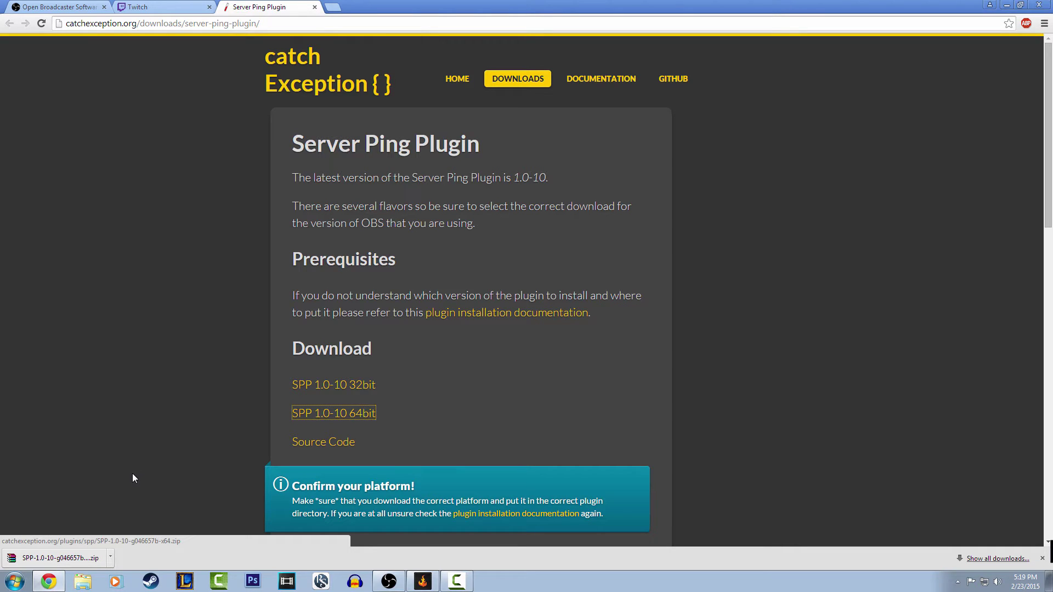
drag(288, 416, 399, 423)
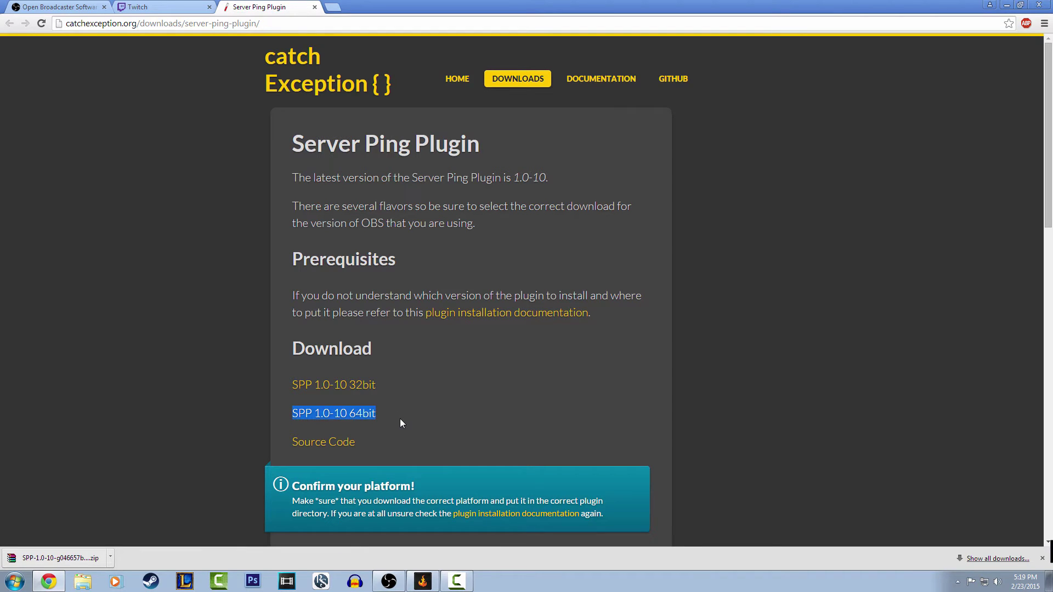
click(400, 419)
drag(306, 396, 376, 414)
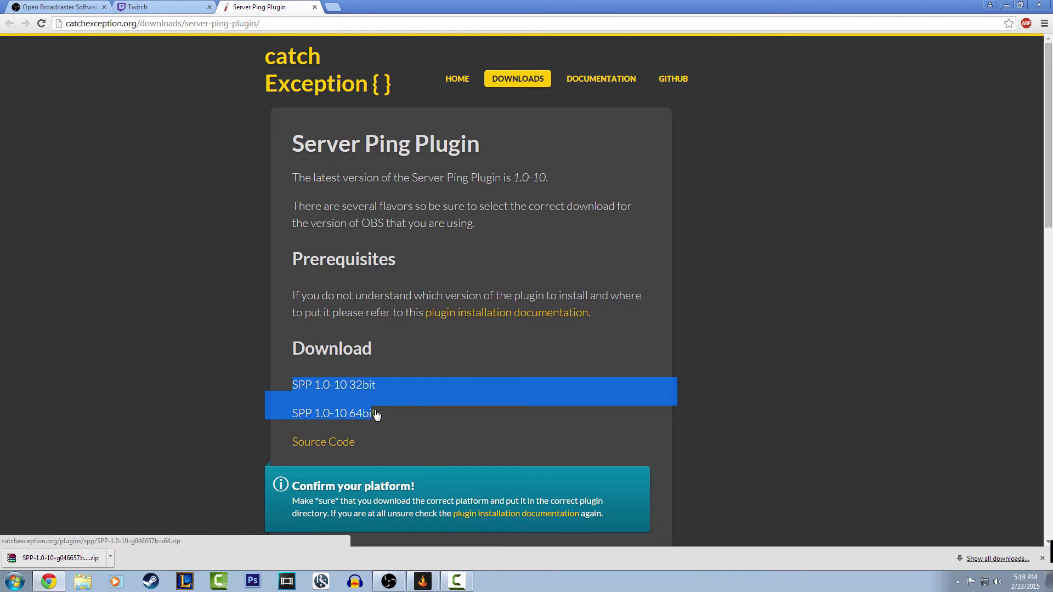
click(413, 411)
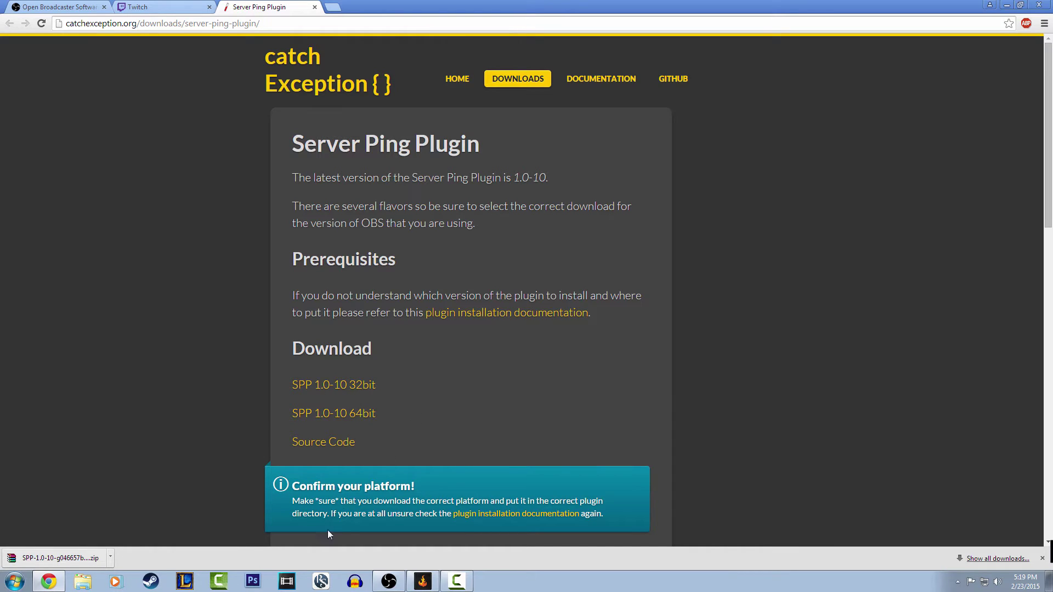
click(63, 6)
click(268, 7)
- Browse Explorer to C:\Program Files\OBS and open the downloaded SPP-1.0-10 x64 zip
click(83, 581)
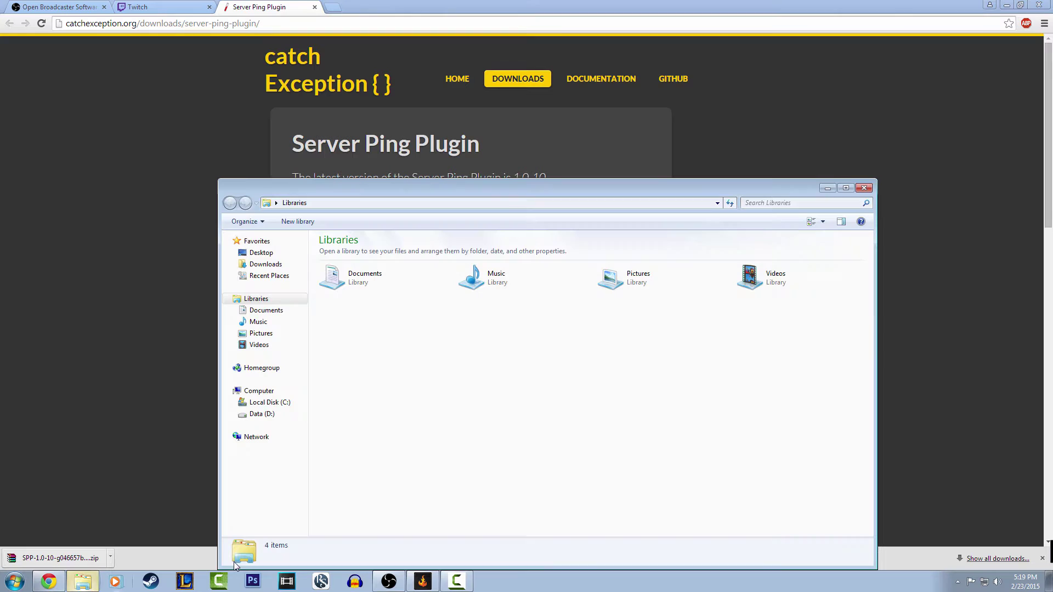
drag(397, 190, 428, 121)
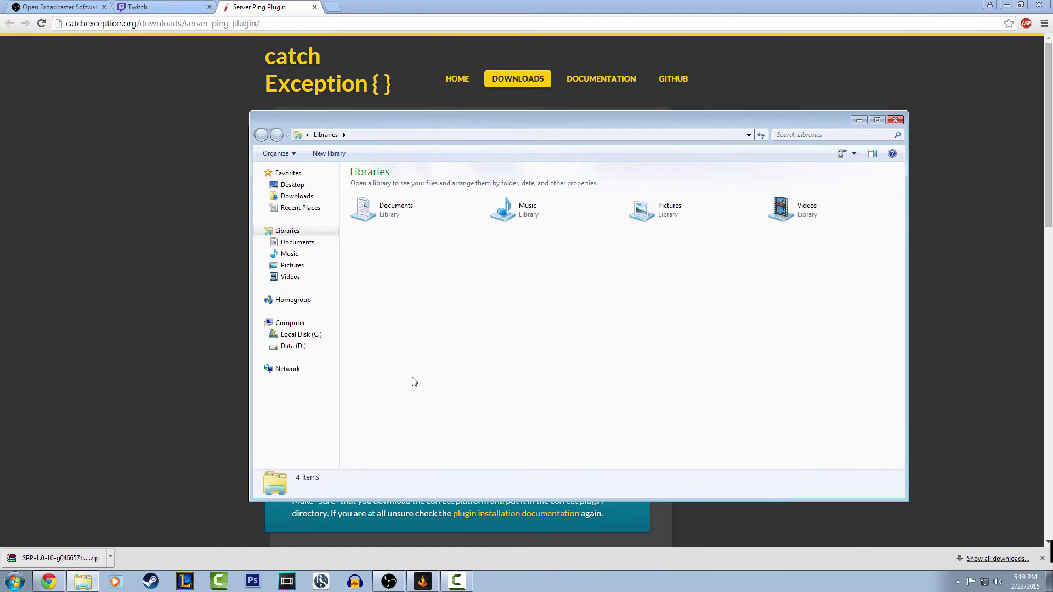
click(311, 338)
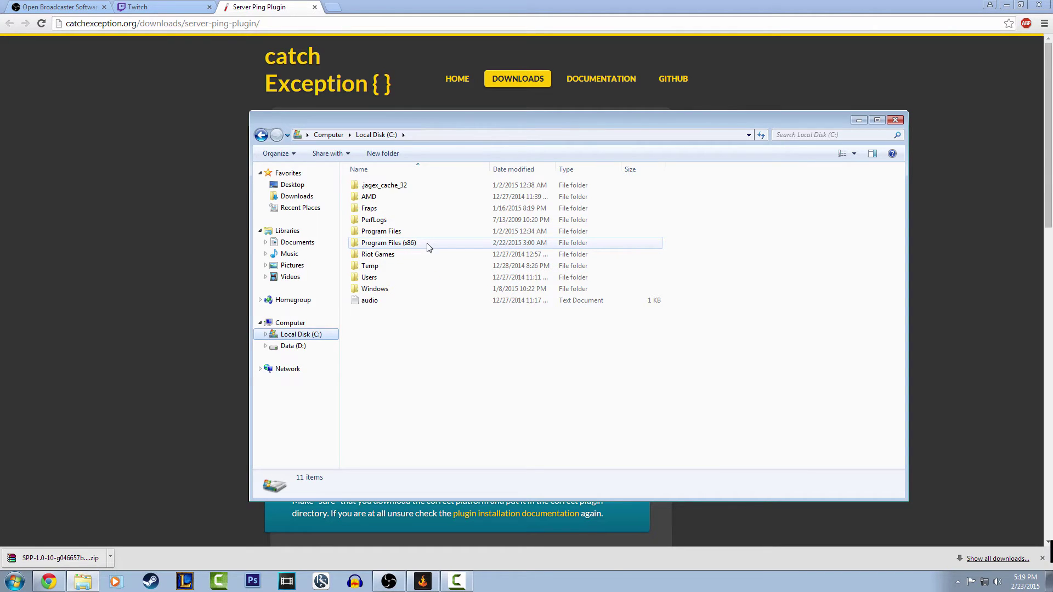
double_click(411, 231)
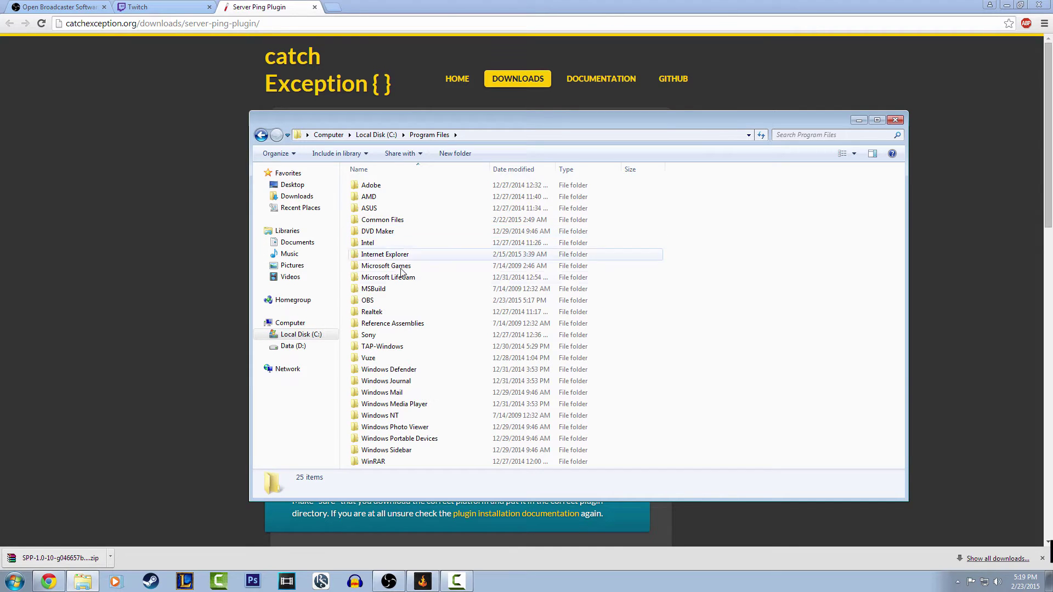
double_click(386, 301)
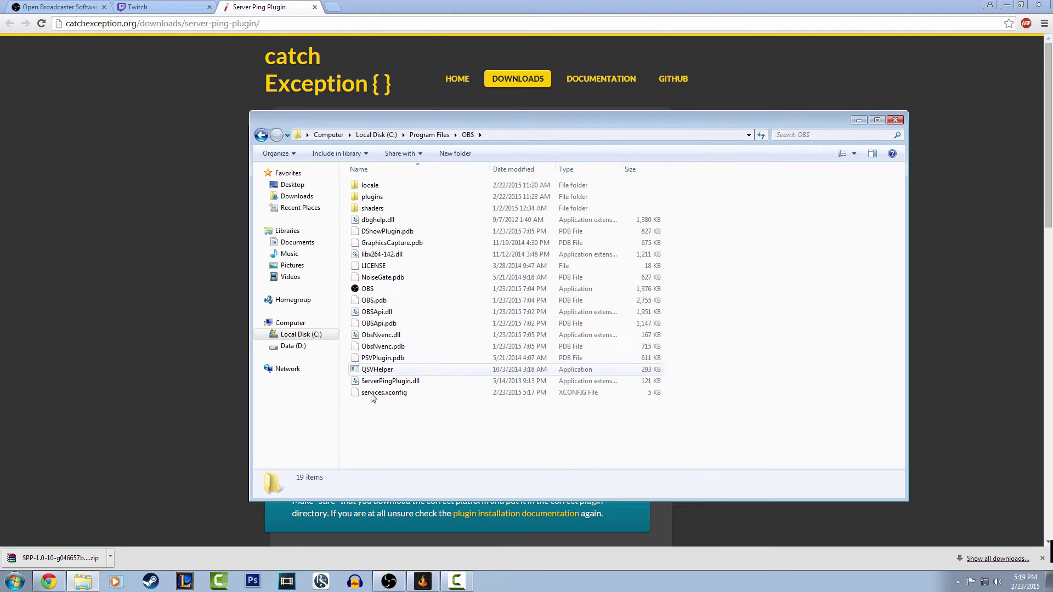
click(69, 557)
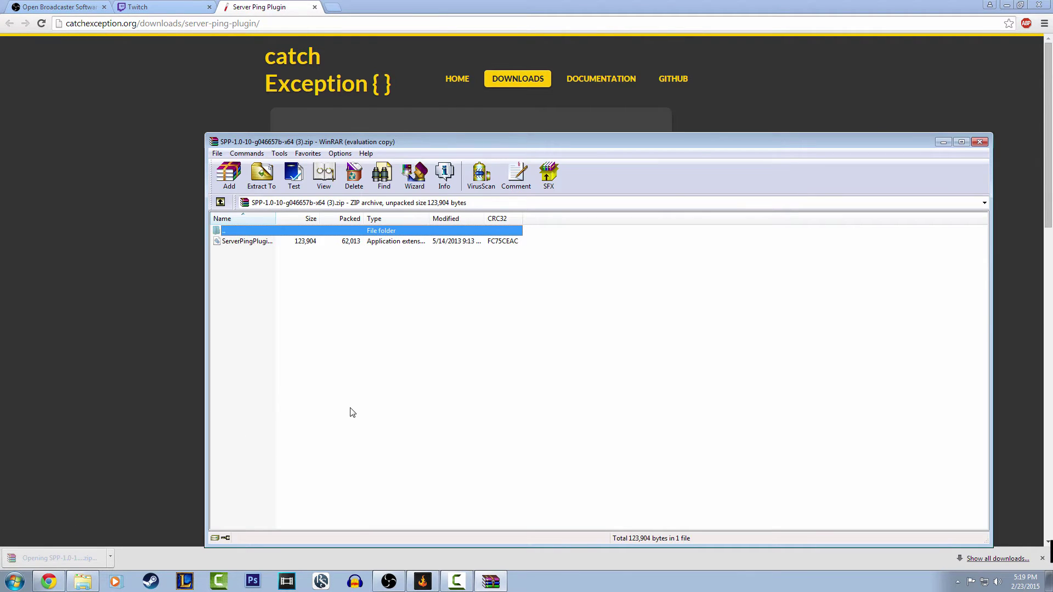
- Move ServerPingPlugin.dll from WinRAR into C:\Program Files\OBS, replacing the old copy with admin permission
click(678, 351)
drag(641, 151, 814, 142)
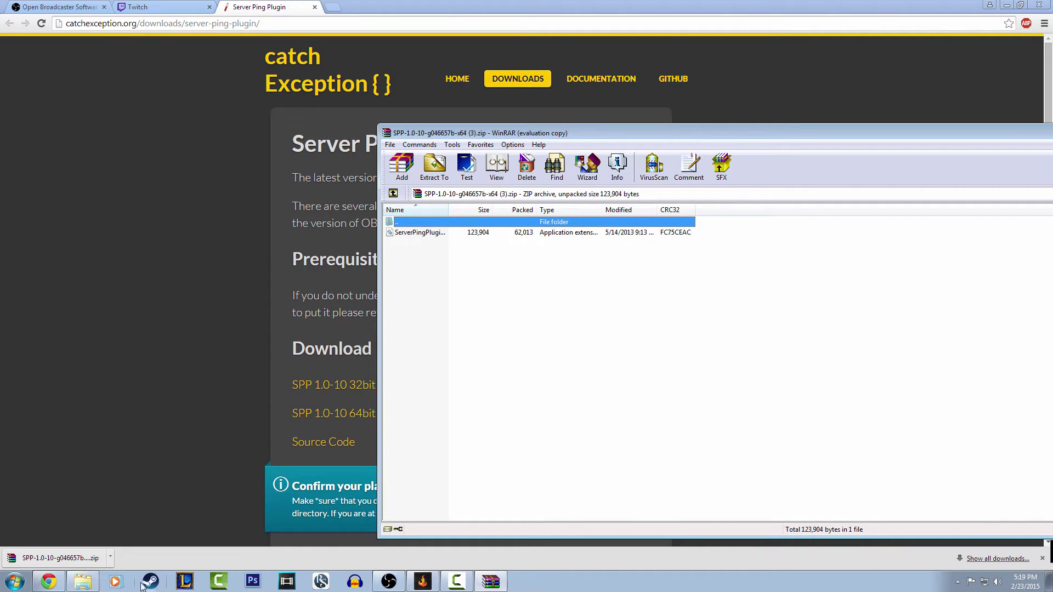
click(83, 582)
drag(398, 122, 190, 102)
click(738, 348)
drag(406, 233, 229, 412)
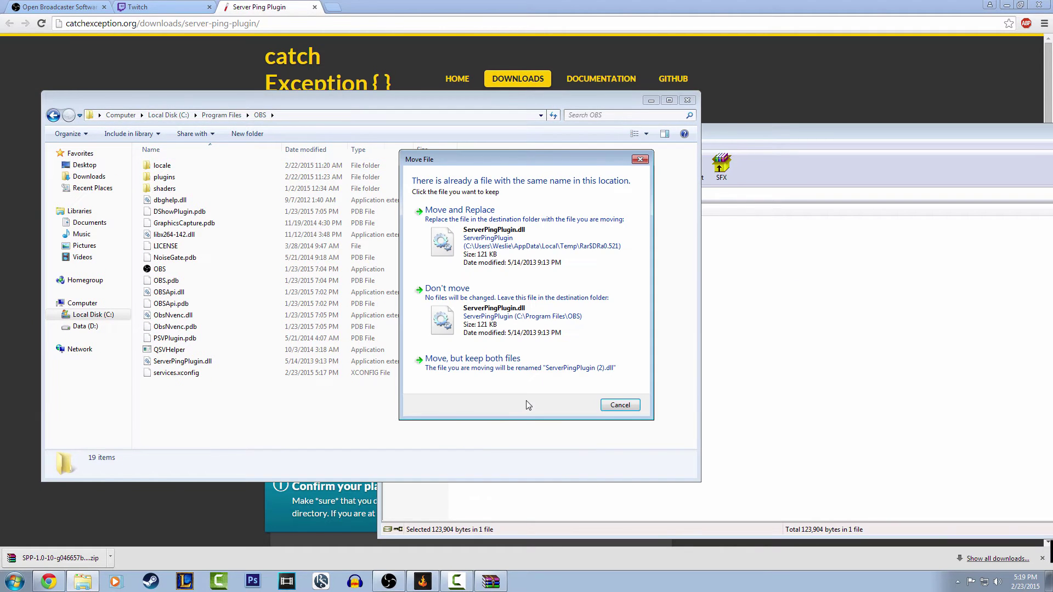
click(502, 265)
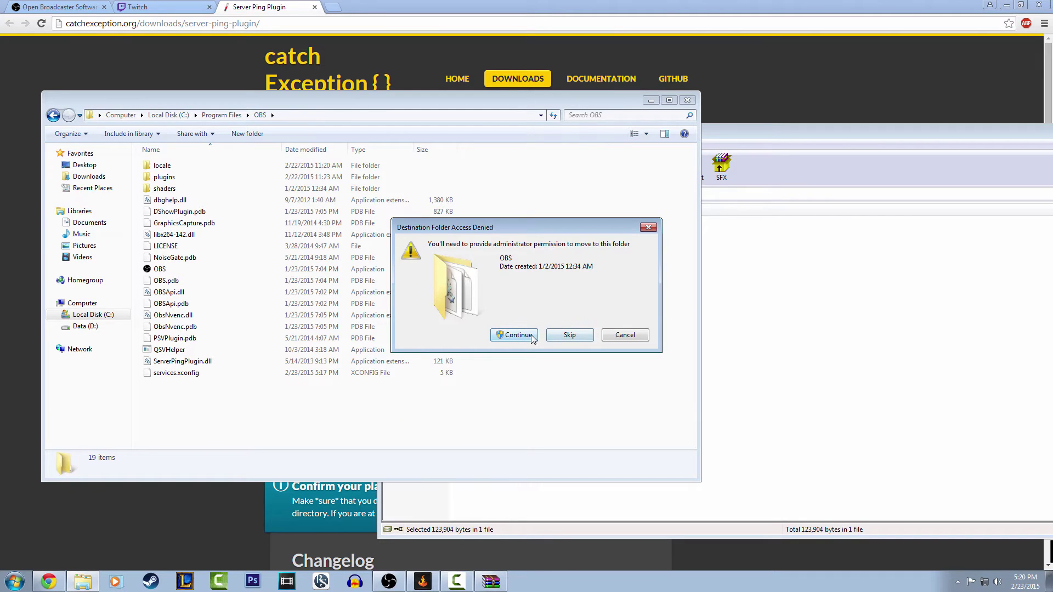
click(514, 335)
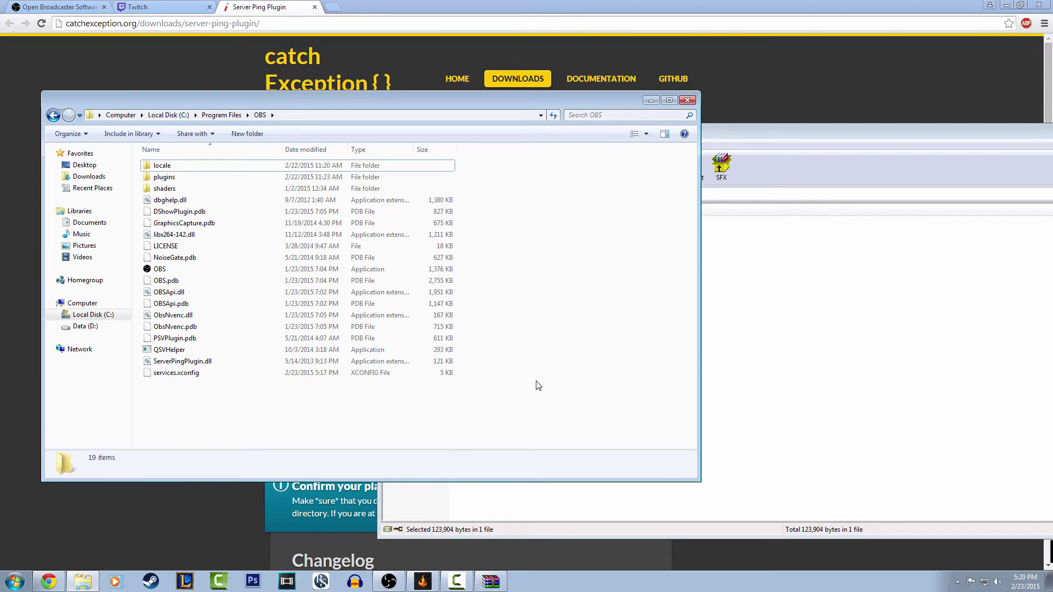
- Close the WinRAR and OBS folder windows
click(822, 220)
drag(1019, 134, 842, 136)
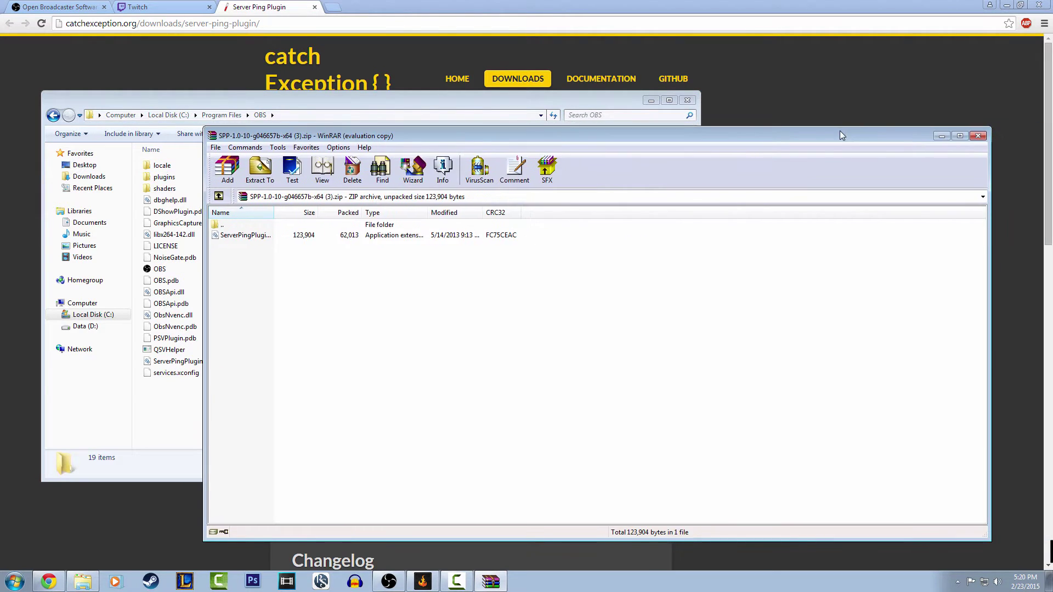
click(978, 136)
click(687, 100)
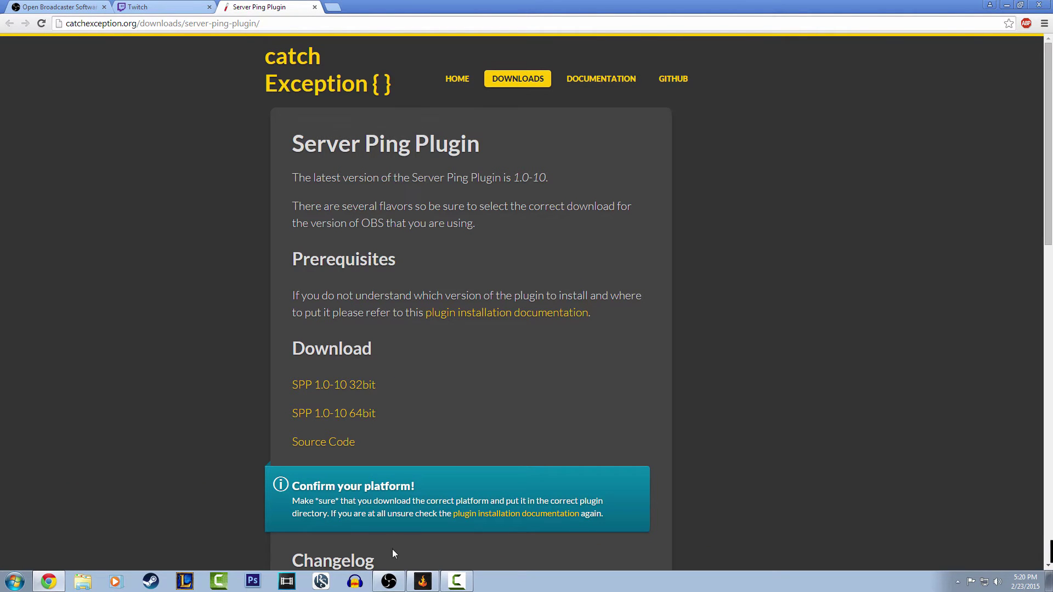
- Select the League scene in OBS, run a stream preview, then stop it
click(388, 581)
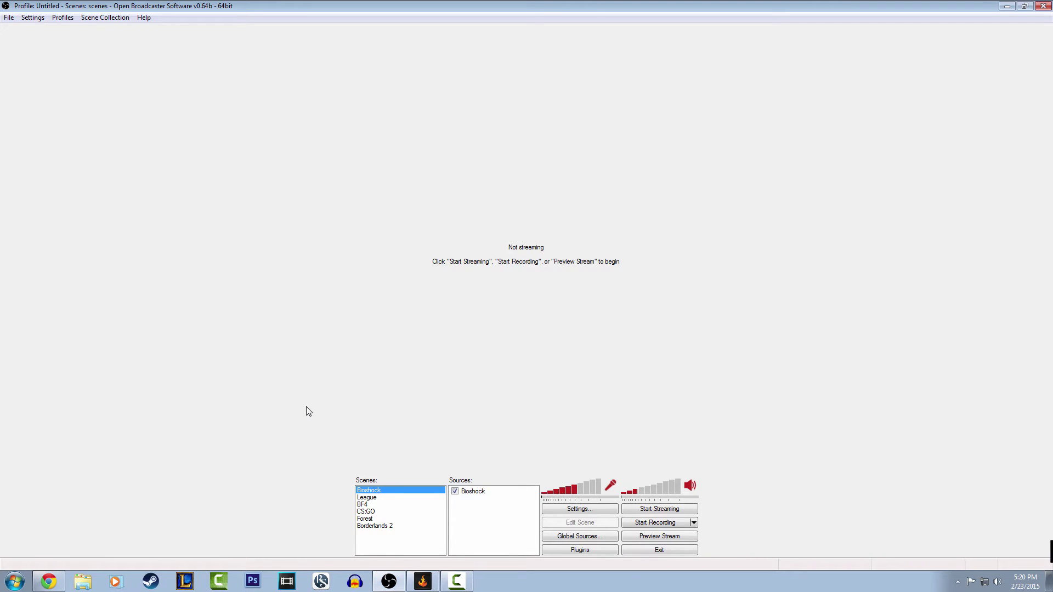
click(370, 498)
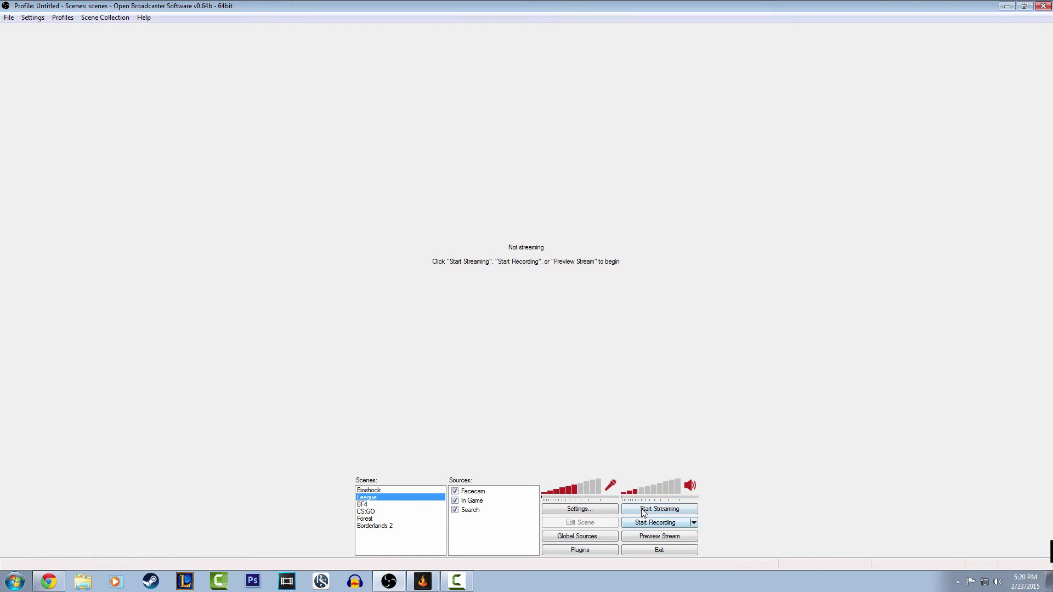
click(645, 537)
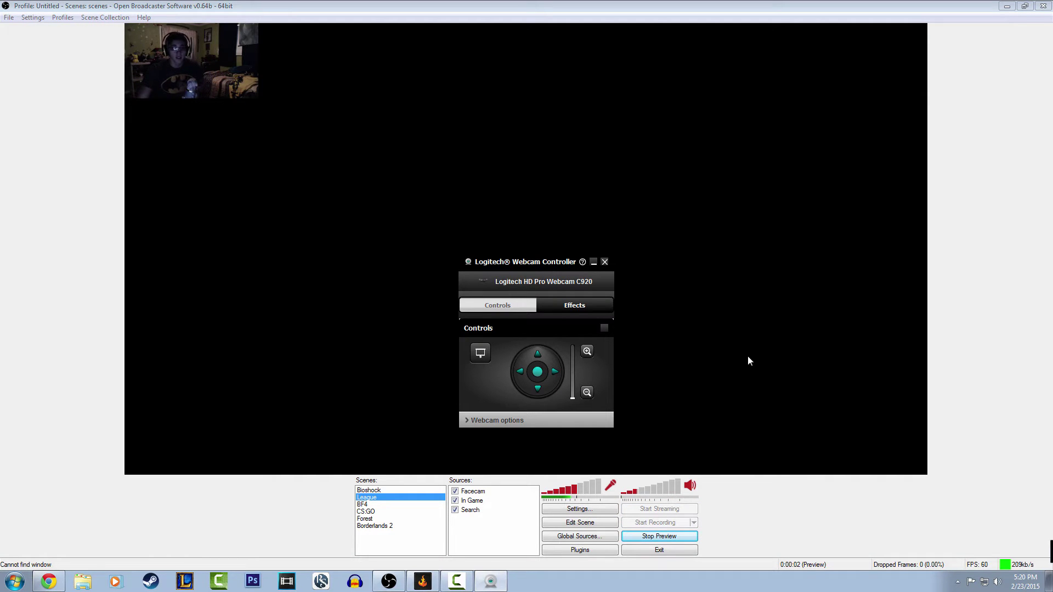
click(604, 262)
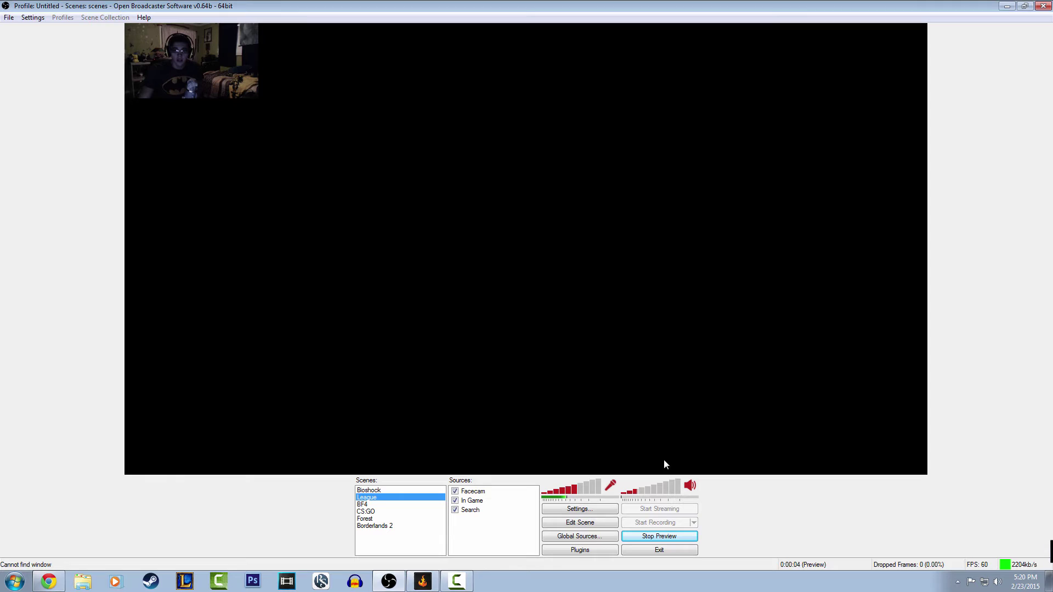
click(654, 536)
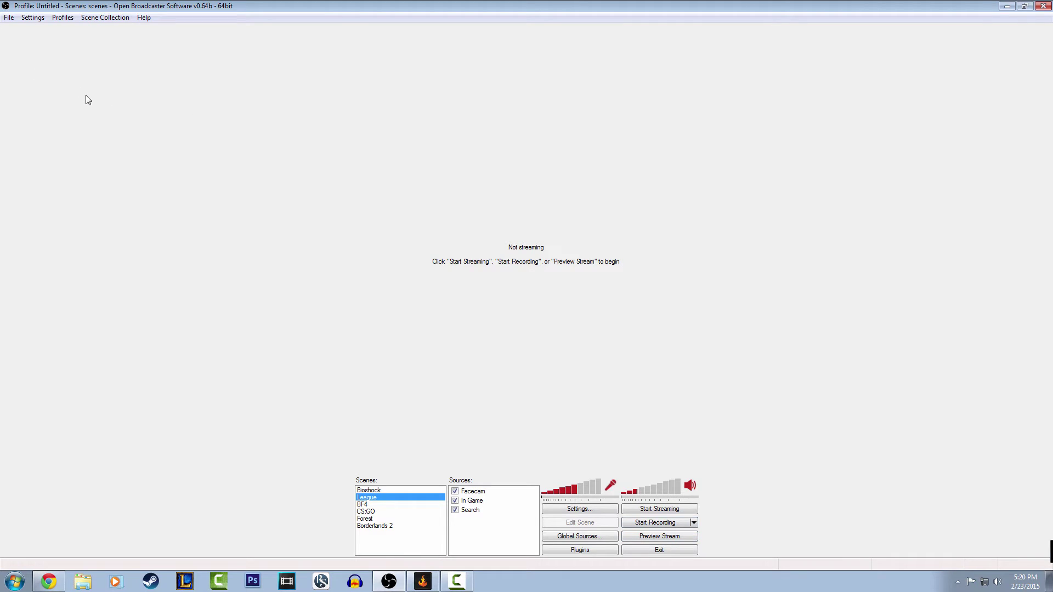
- Open the Settings dialog via the Settings... button and show its Encoding page
click(33, 18)
click(43, 31)
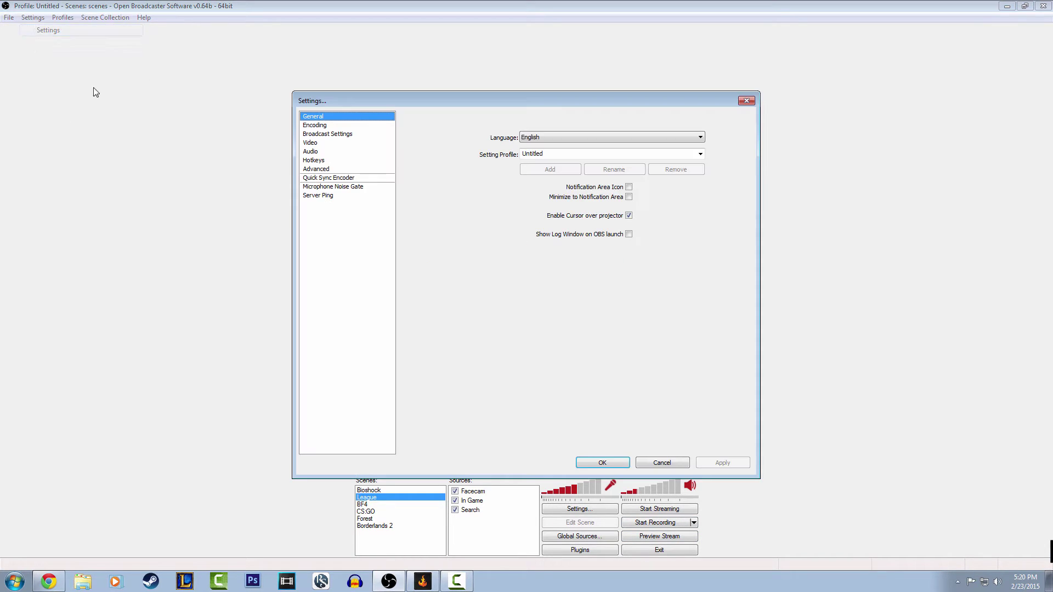
click(746, 100)
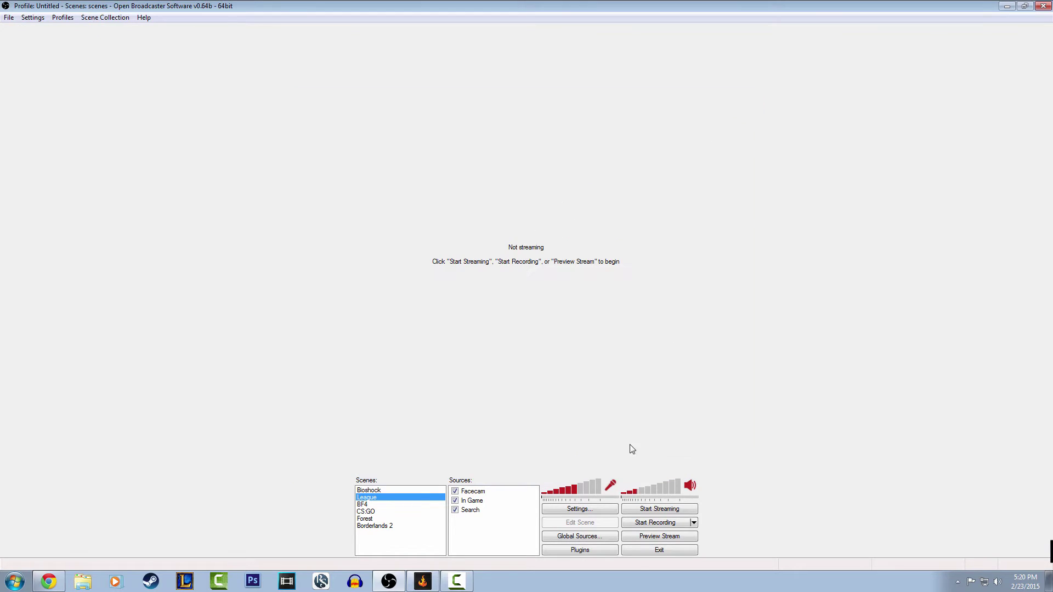
click(588, 511)
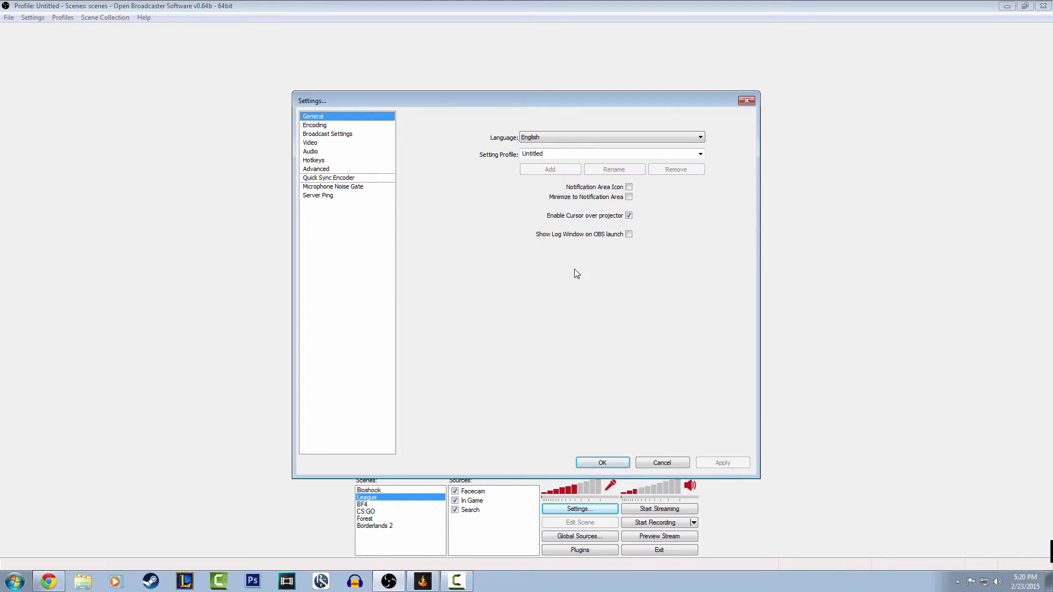
click(317, 127)
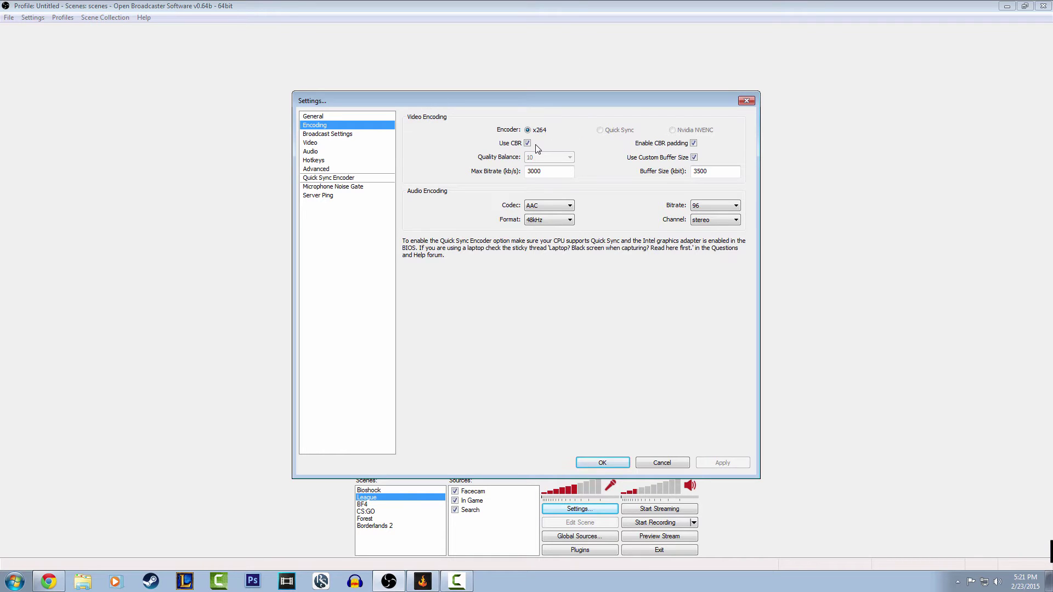
double_click(549, 171)
text(3000)
drag(544, 171, 536, 172)
click(552, 171)
drag(716, 172, 693, 171)
click(719, 171)
drag(719, 171, 693, 171)
click(719, 171)
- Keep 48kHz audio, 96 audio bitrate and stereo, set max bitrate 3000, and apply
click(563, 205)
click(566, 222)
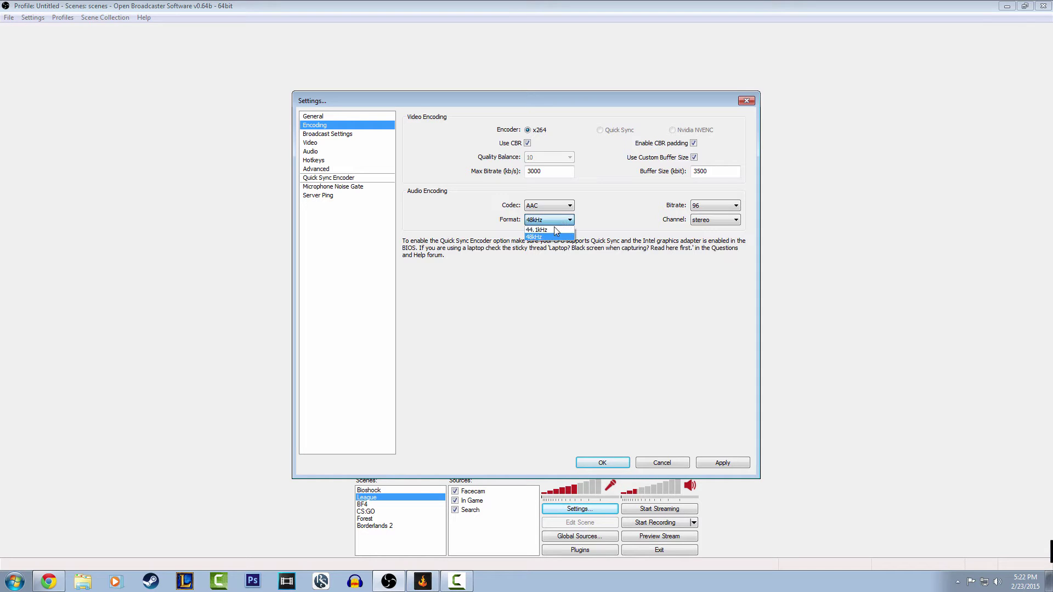
click(537, 238)
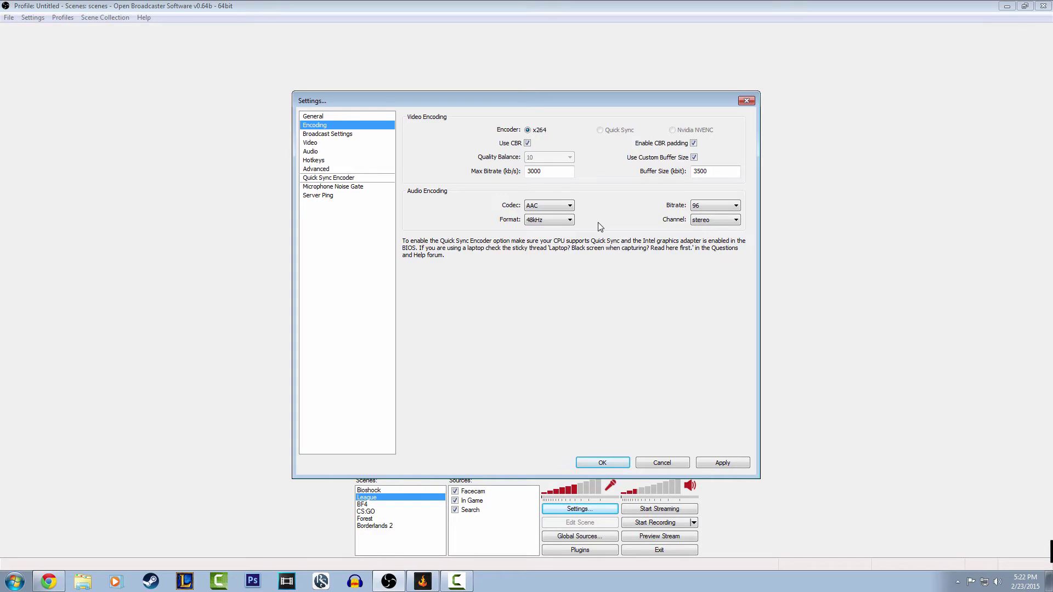
click(705, 205)
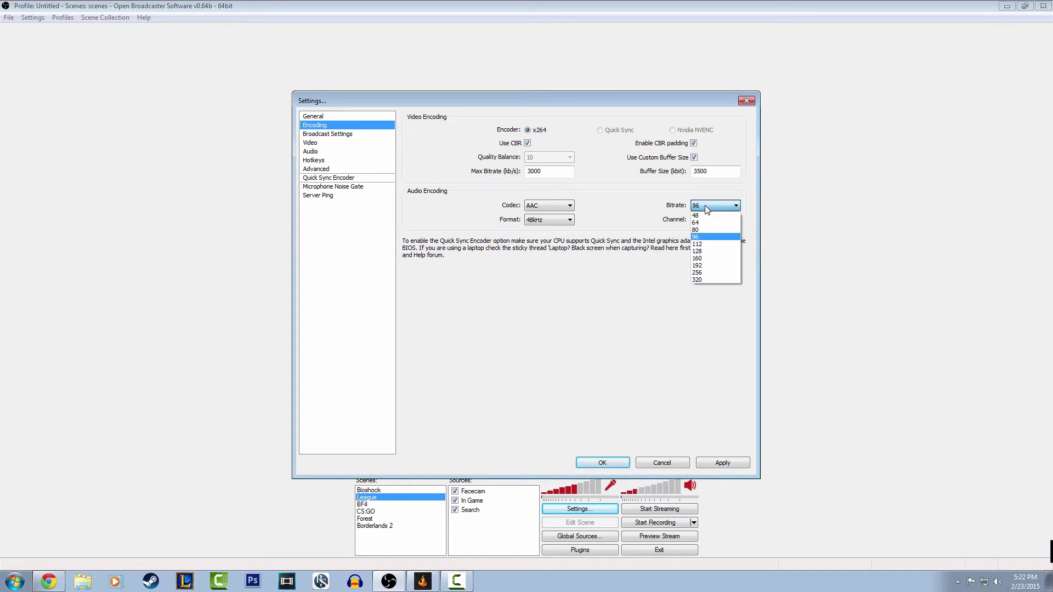
click(698, 237)
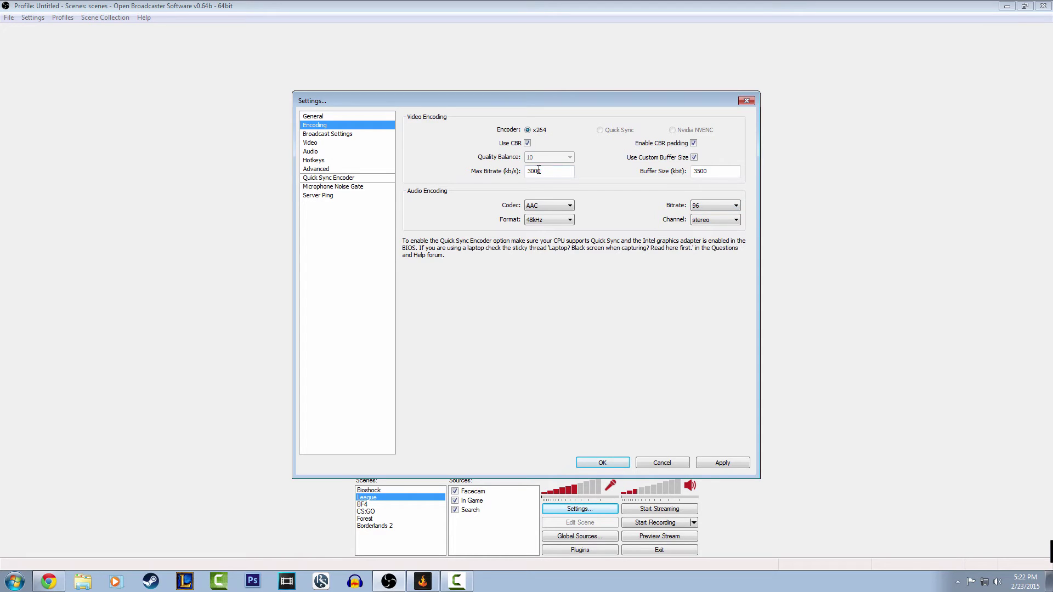
double_click(538, 171)
text(3000)
click(732, 221)
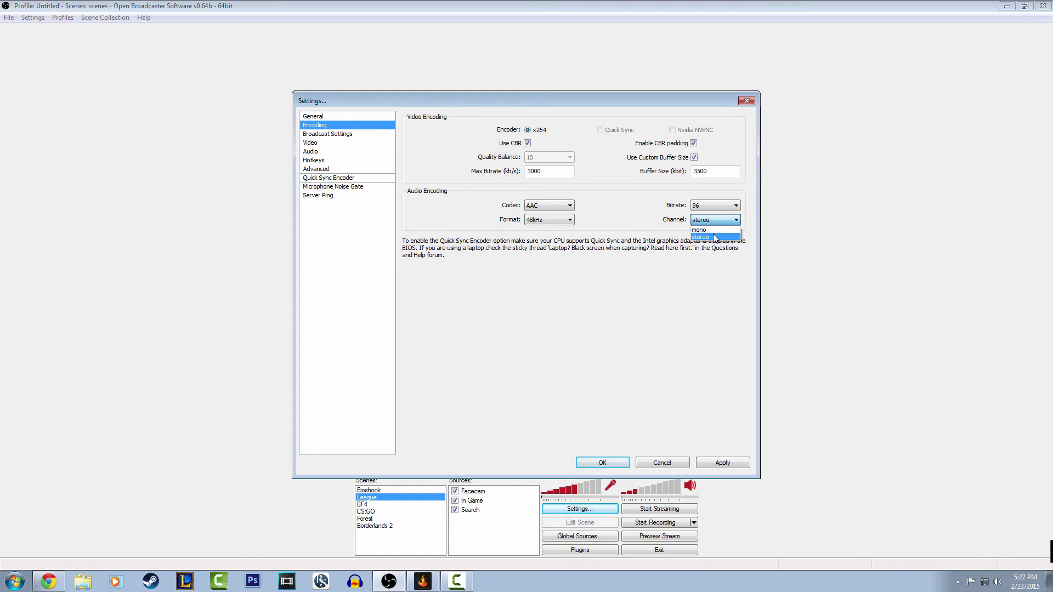
click(715, 238)
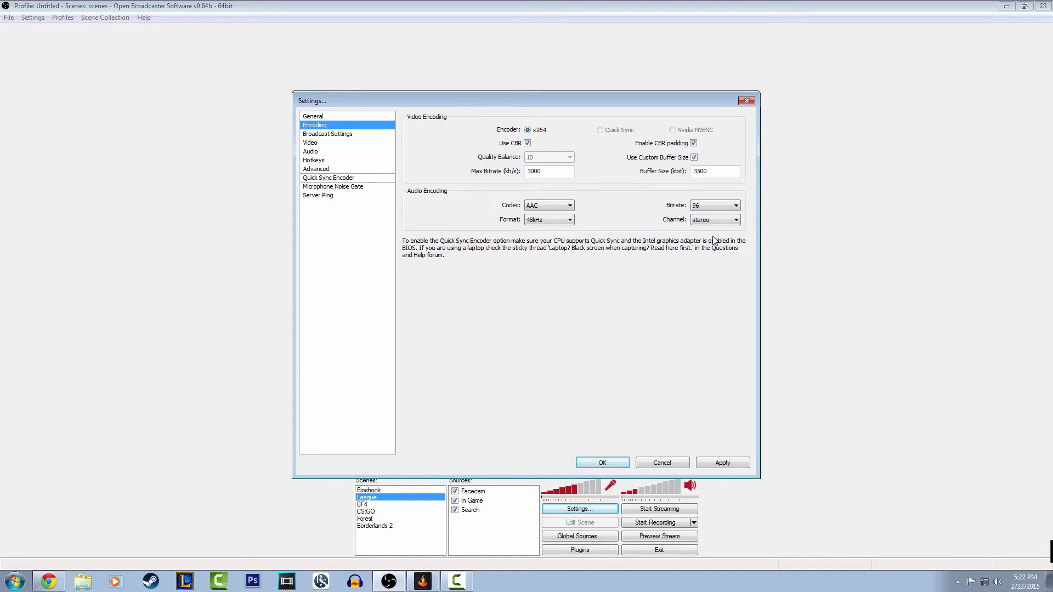
click(721, 463)
click(341, 134)
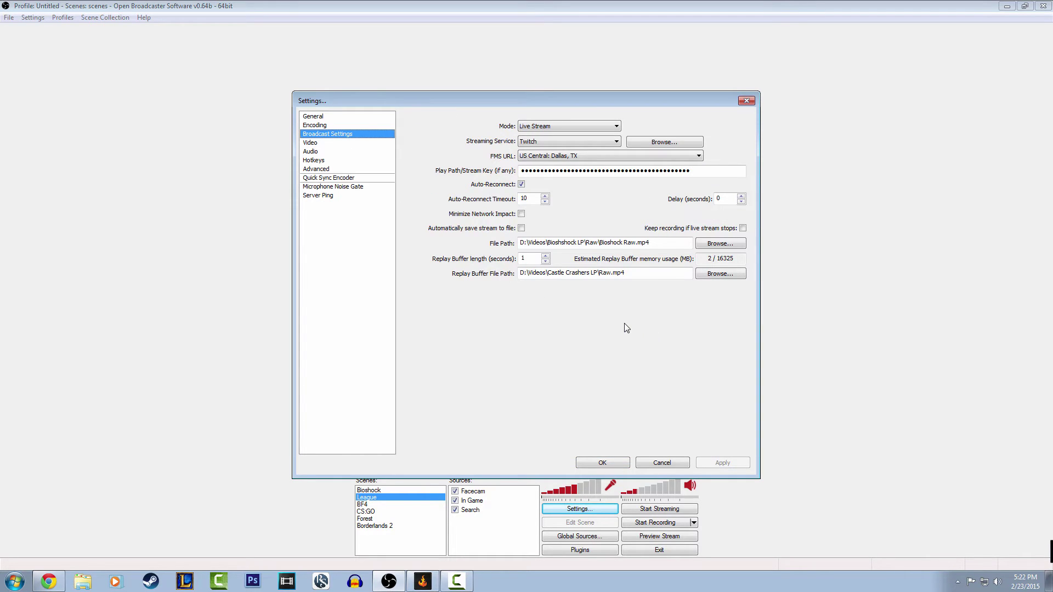
- Keep Live Stream mode, choose Twitch with the US West: San Francisco, CA server, focus Stream Key
click(585, 123)
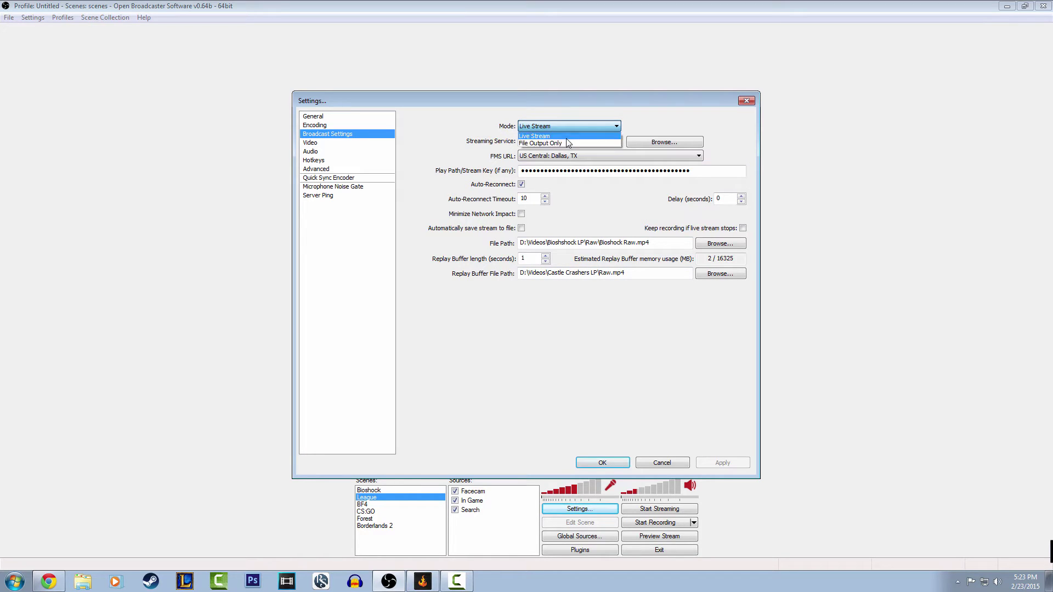
click(568, 140)
click(565, 127)
click(562, 140)
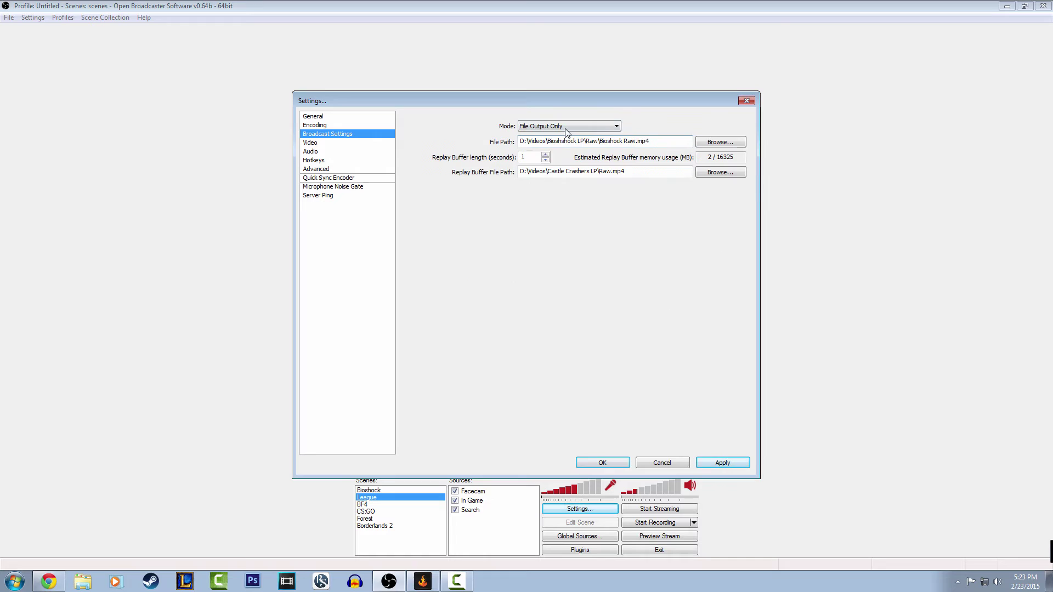
click(565, 127)
click(553, 133)
click(581, 141)
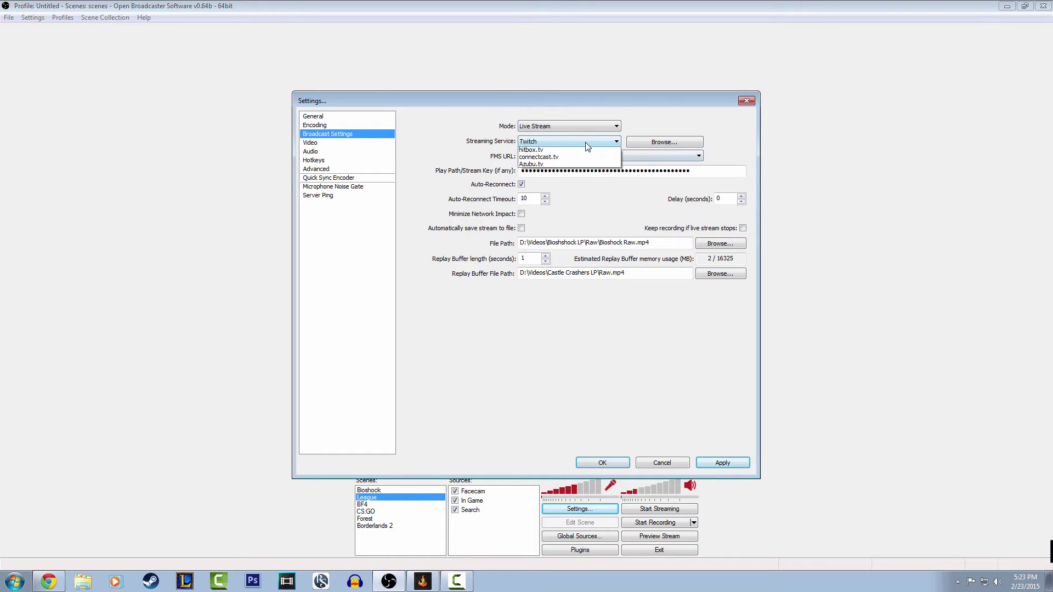
click(593, 158)
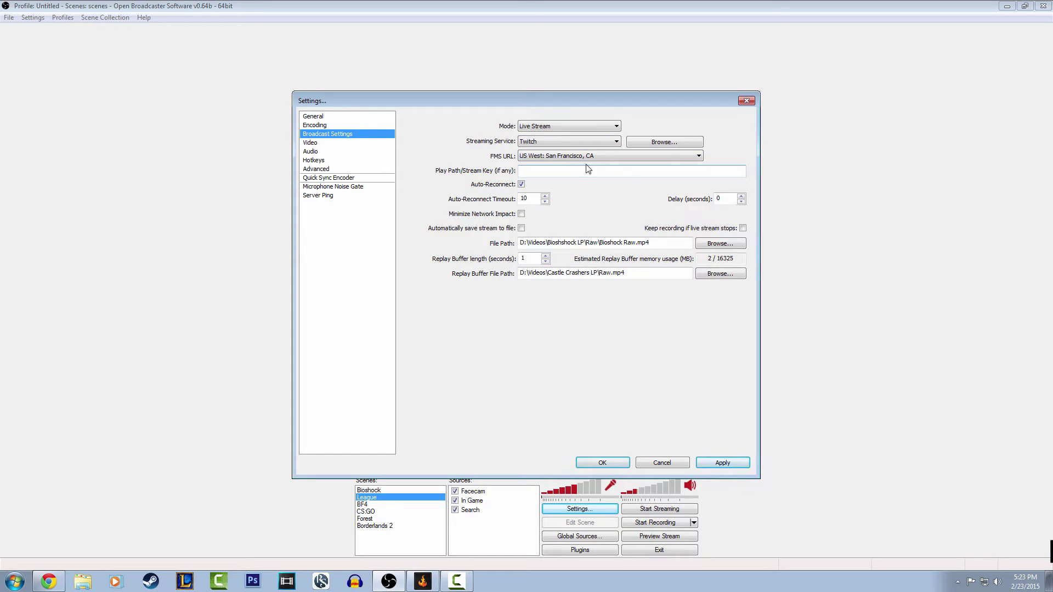
click(635, 154)
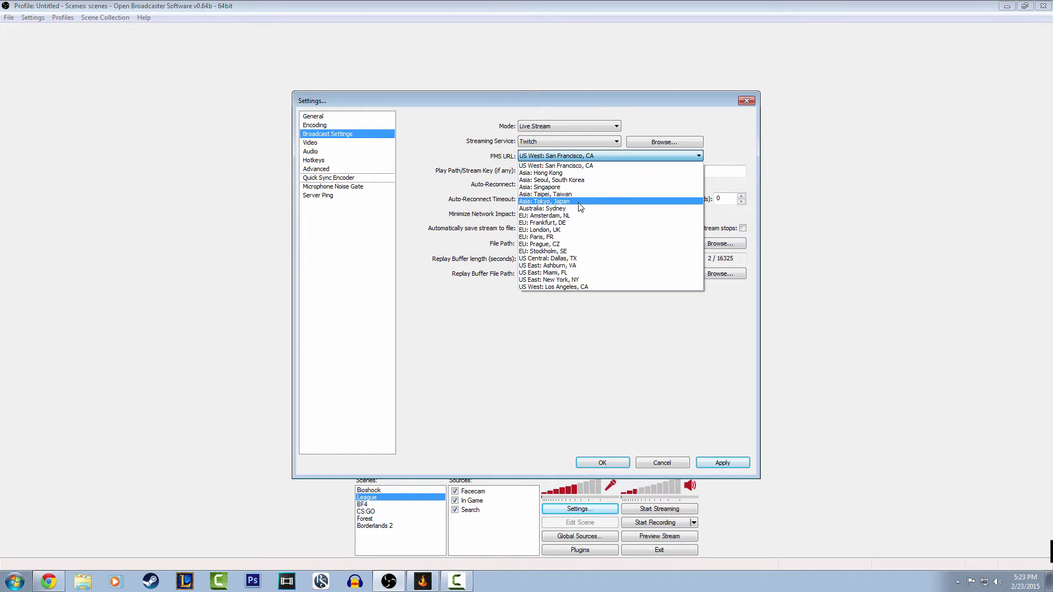
click(572, 157)
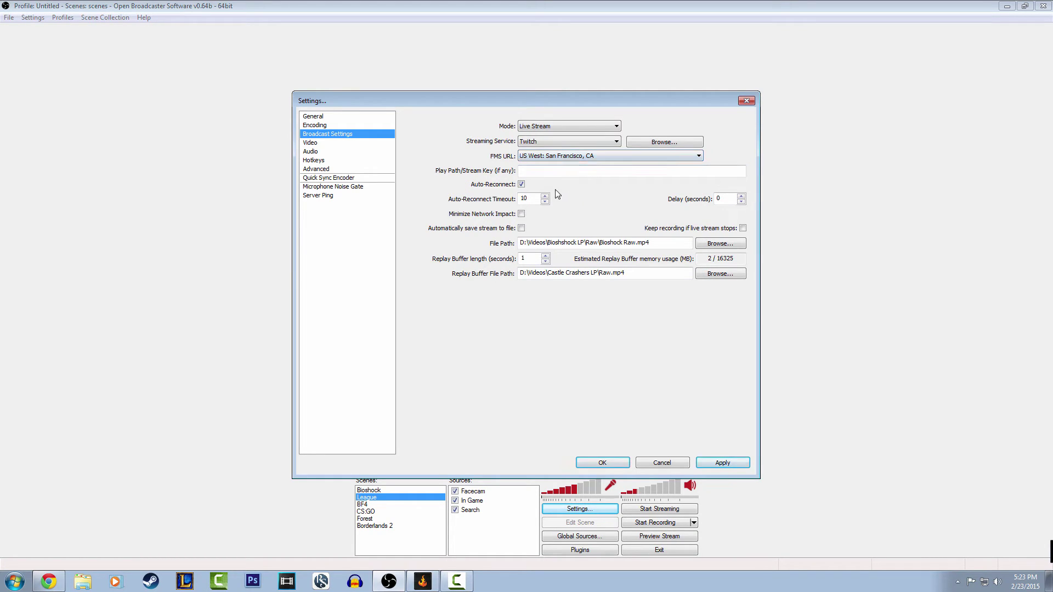
click(590, 171)
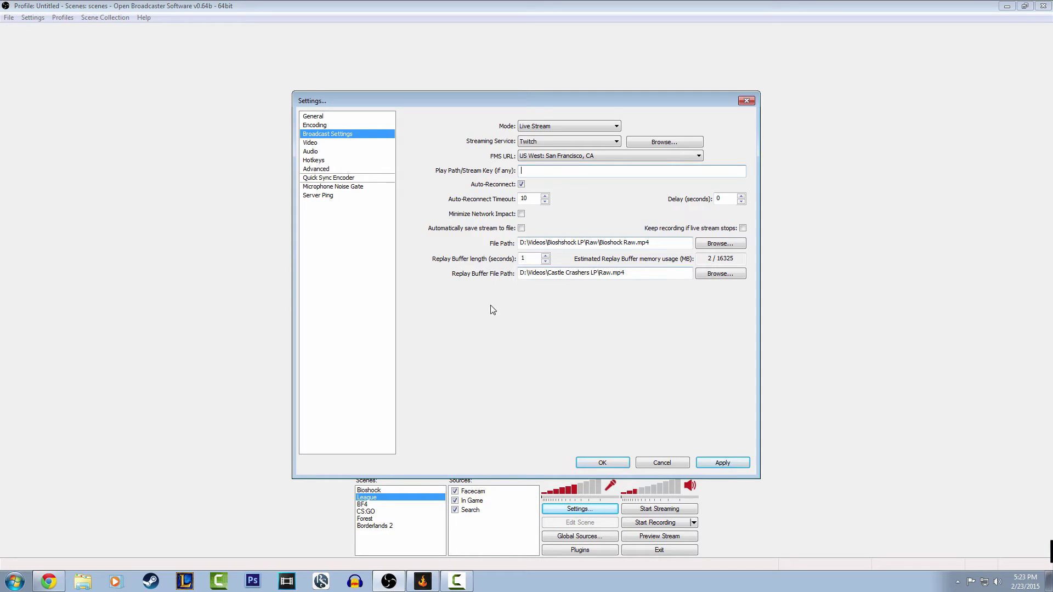
click(49, 581)
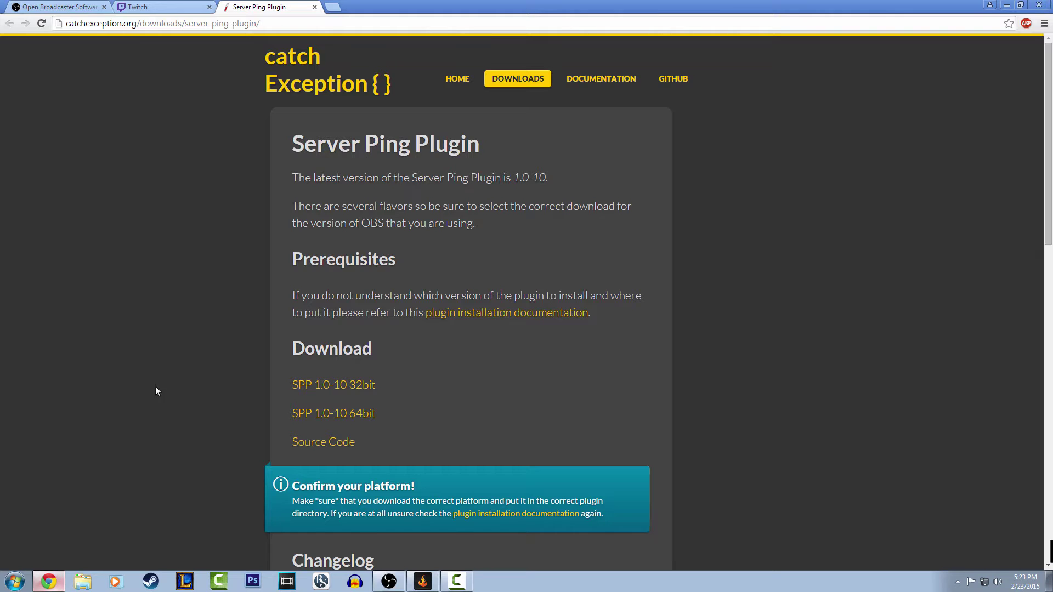
click(159, 6)
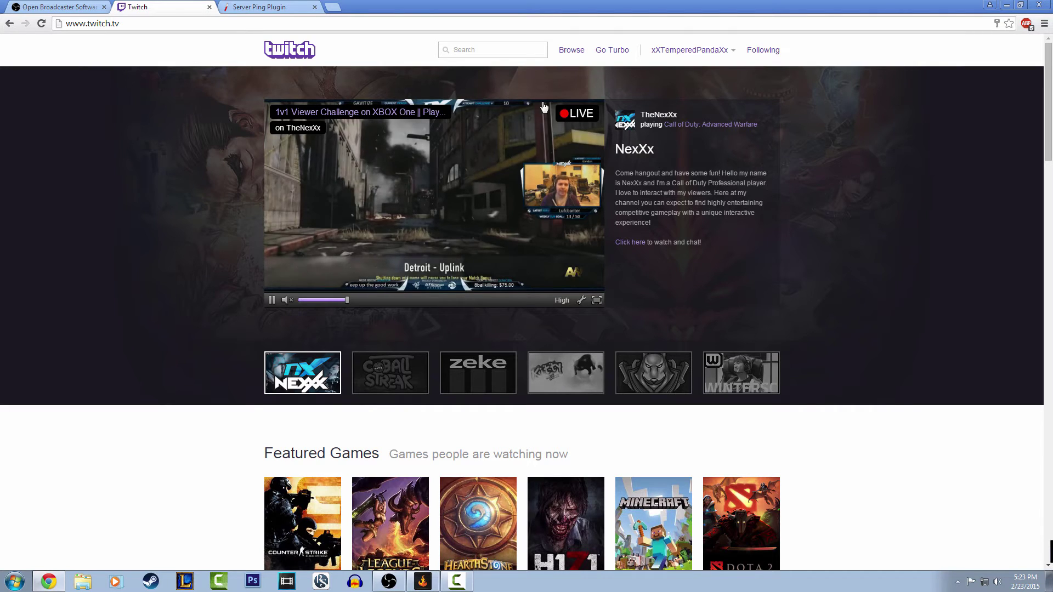
click(686, 53)
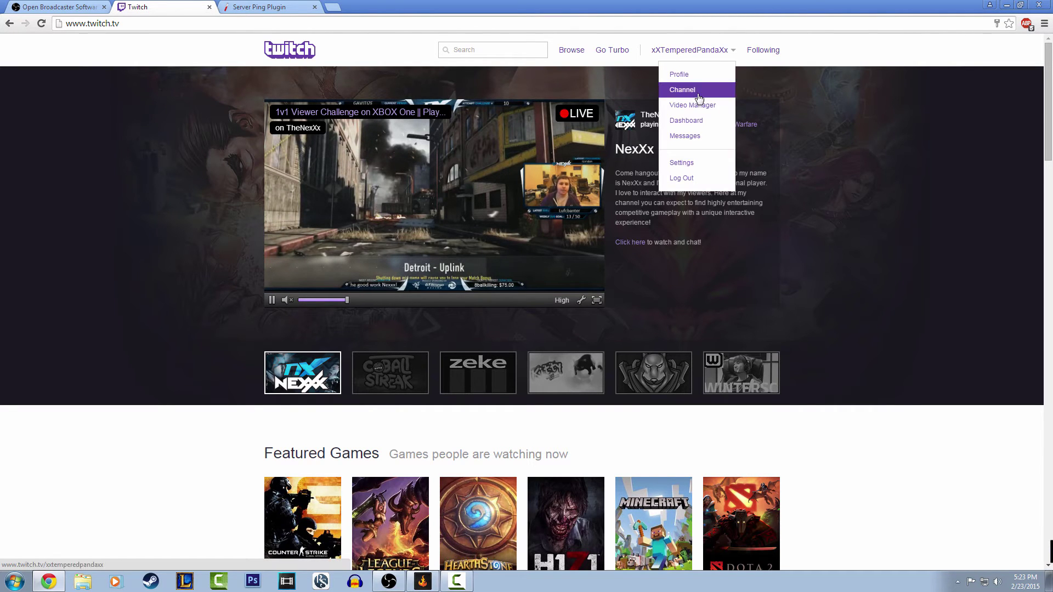
click(687, 121)
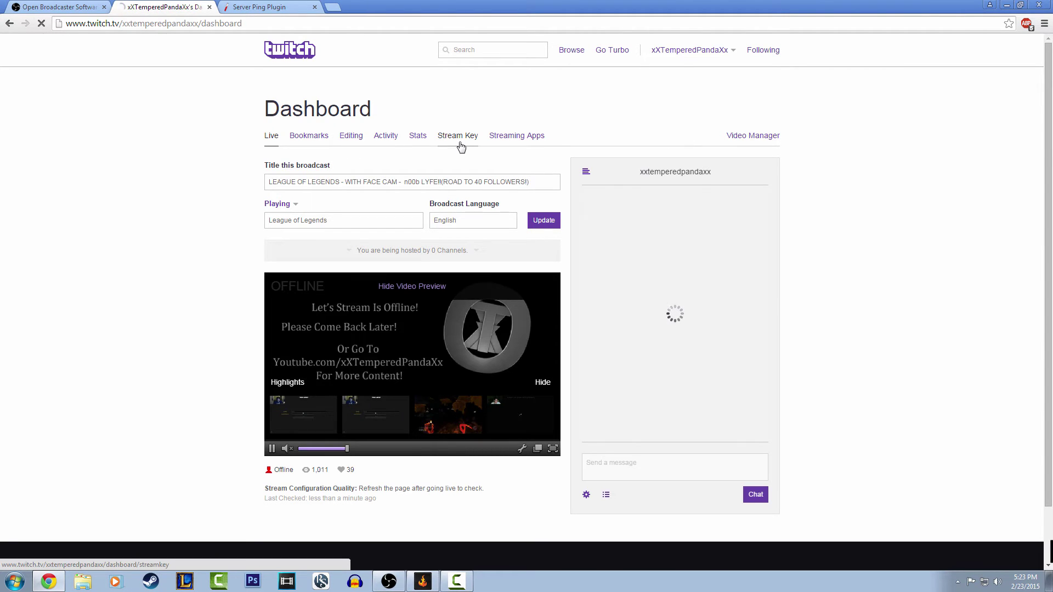
click(459, 137)
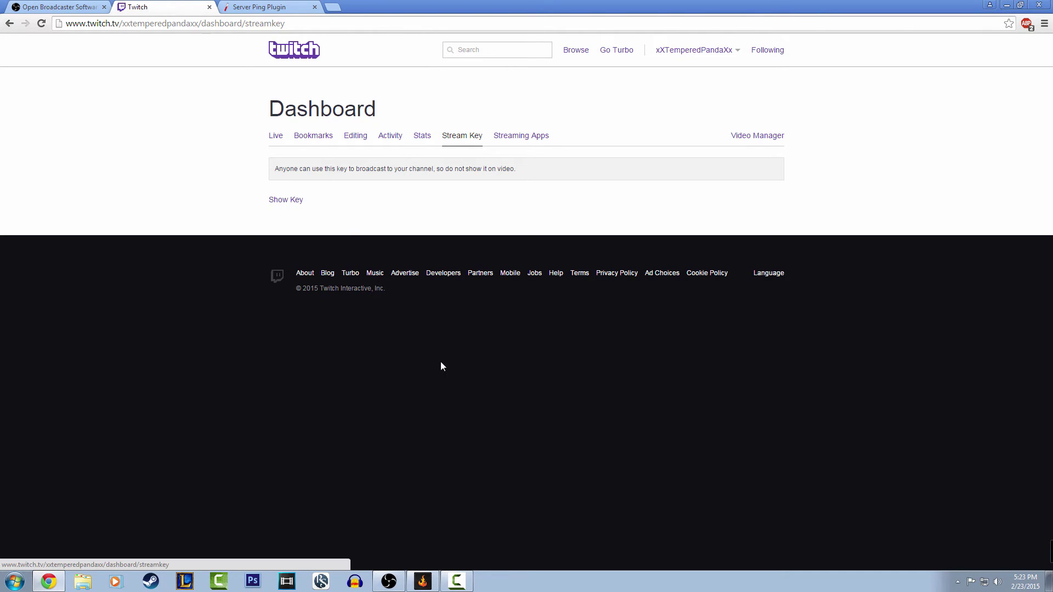
click(388, 581)
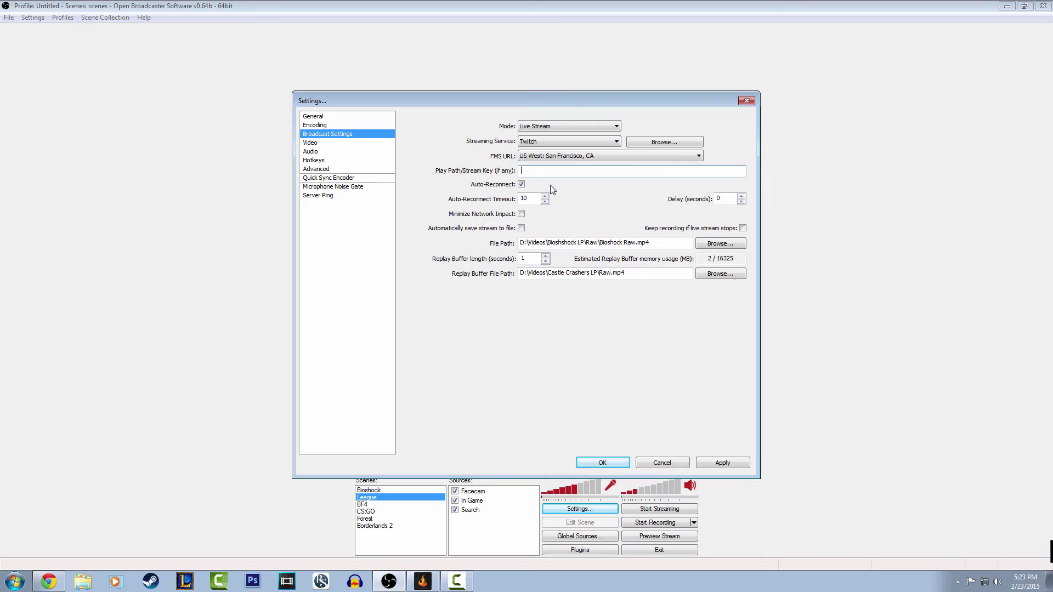
drag(531, 199, 519, 202)
drag(735, 199, 716, 200)
right_click(688, 270)
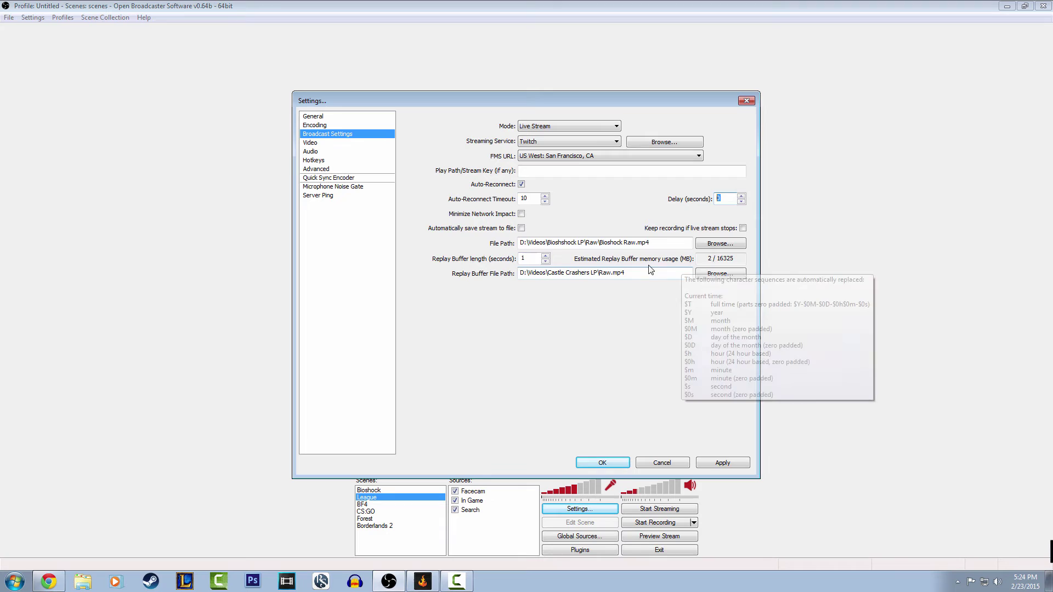
key(Escape)
right_click(521, 243)
click(484, 284)
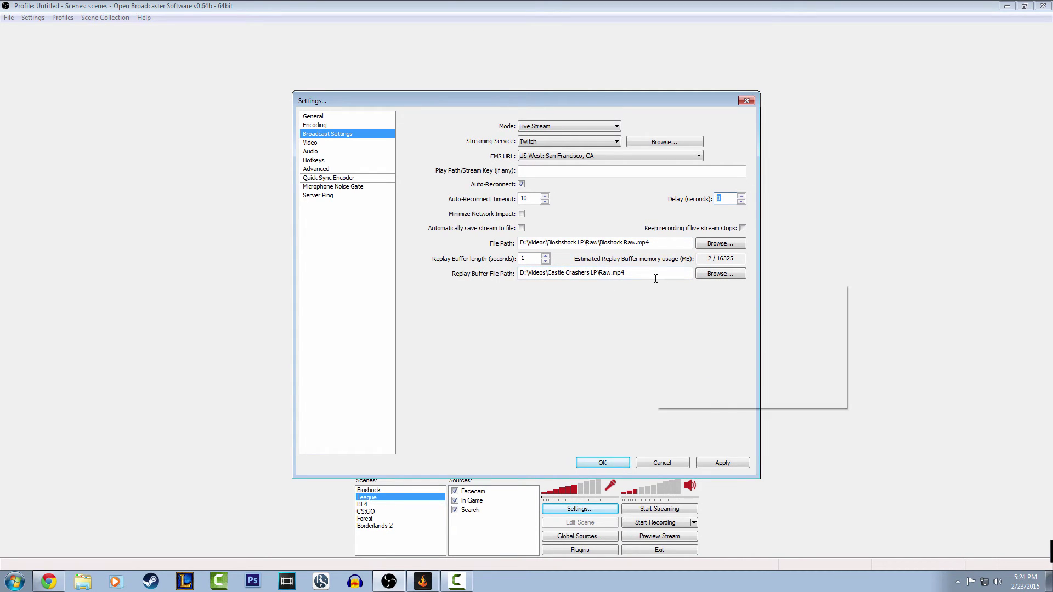
- Without applying pending changes, keep a custom 1920x1080 base with 1.50 (1280x720) downscale
click(312, 144)
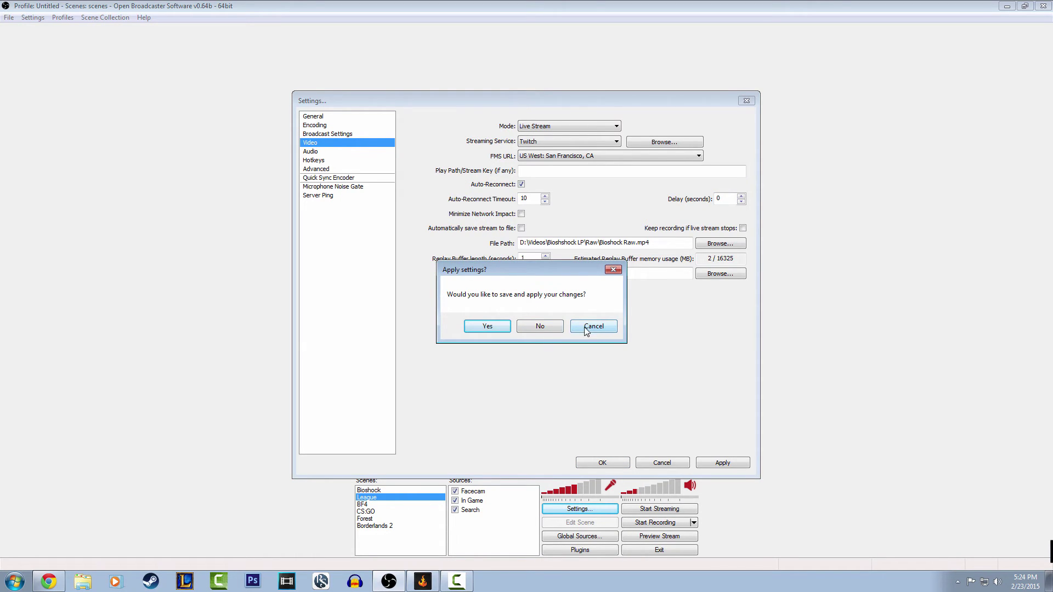
click(538, 327)
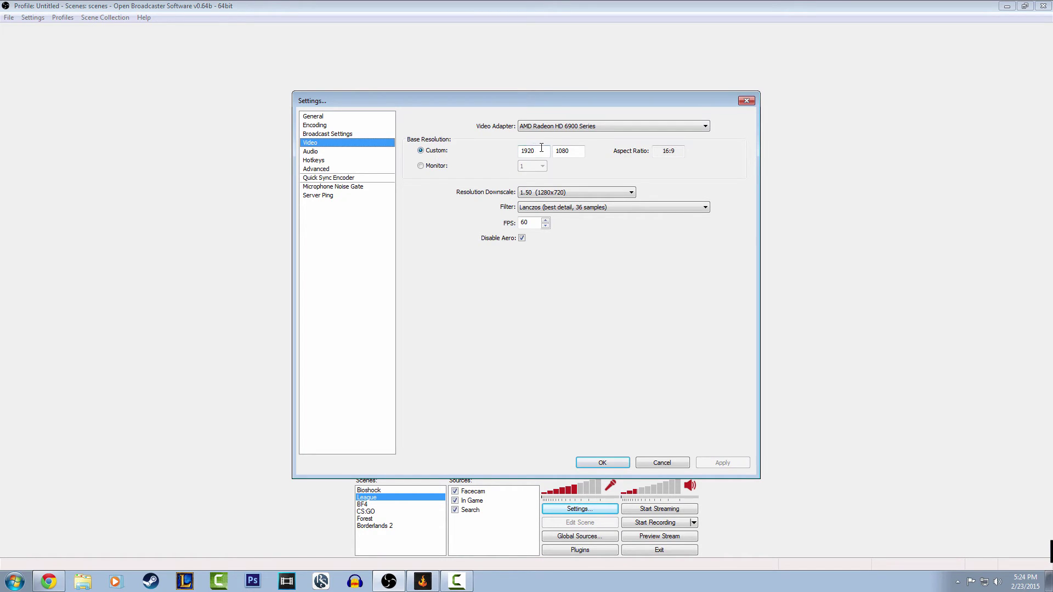
double_click(523, 156)
key(Tab)
click(421, 166)
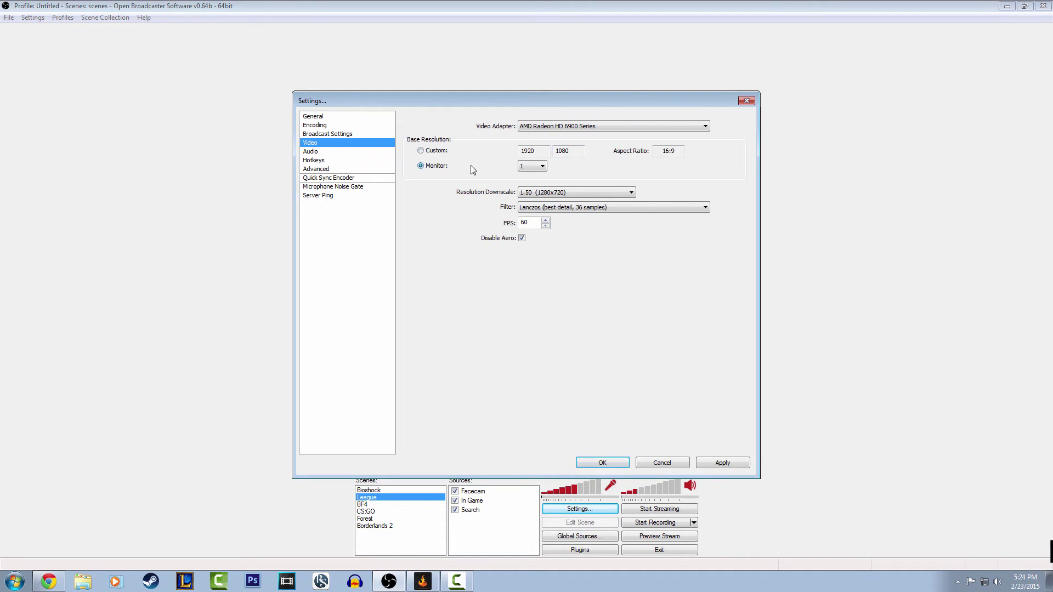
click(422, 153)
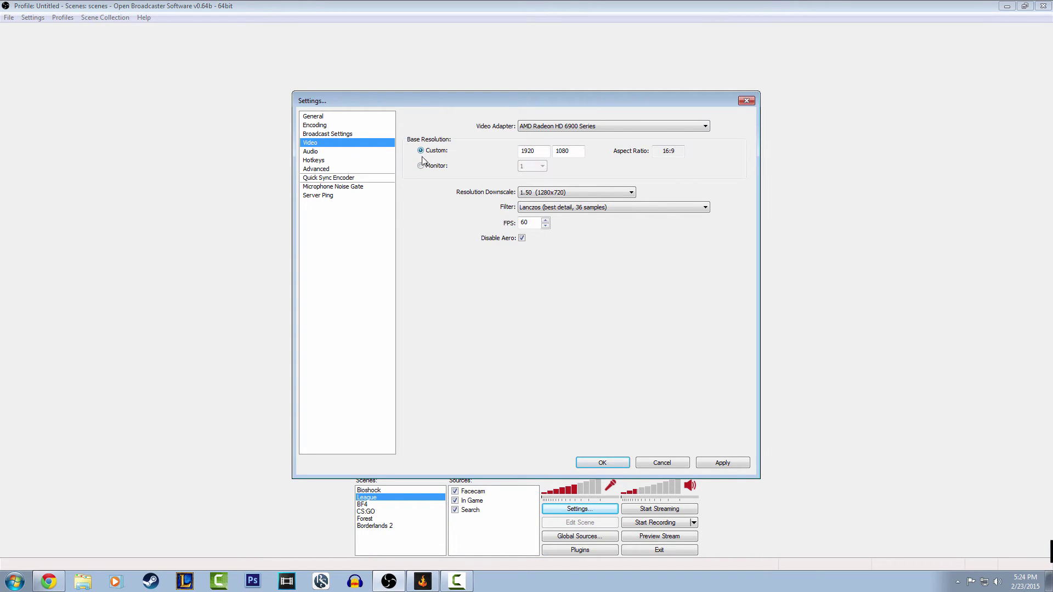
click(574, 192)
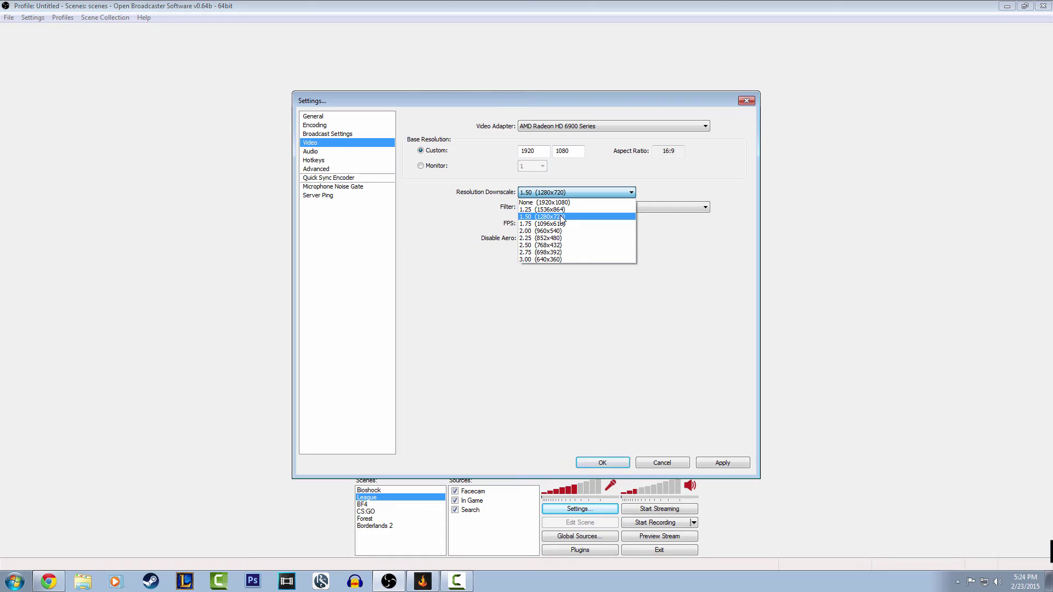
click(561, 218)
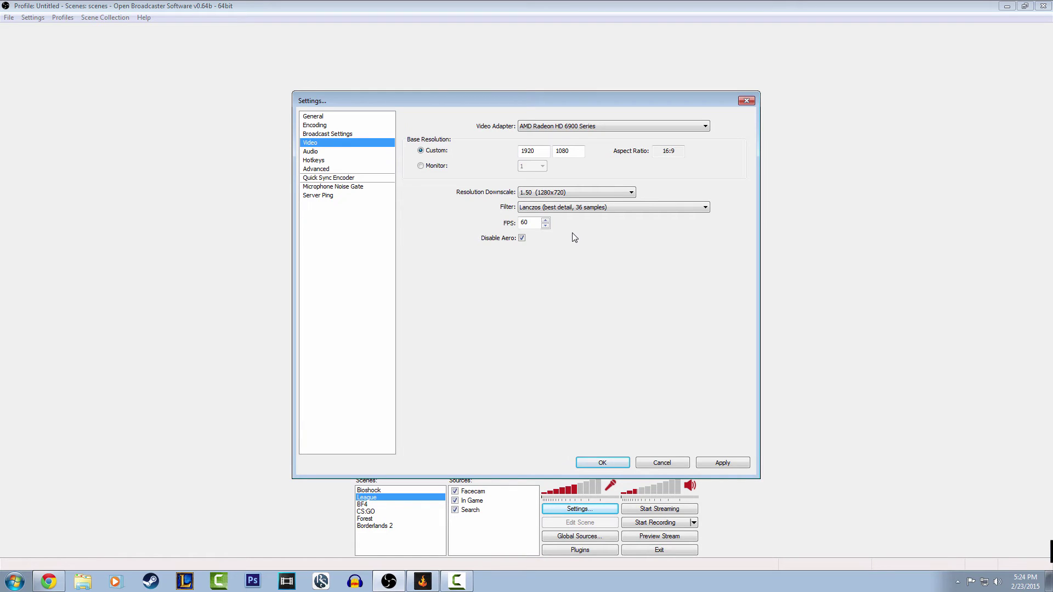
- Compare downscale filters and settle on Lanczos (best detail, 36 samples)
click(606, 209)
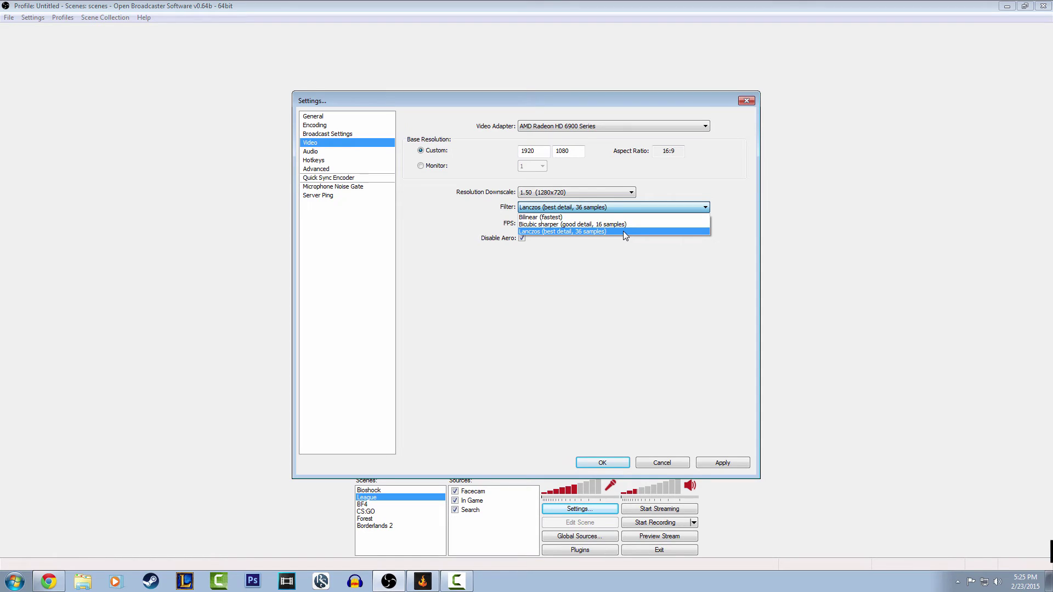
click(622, 232)
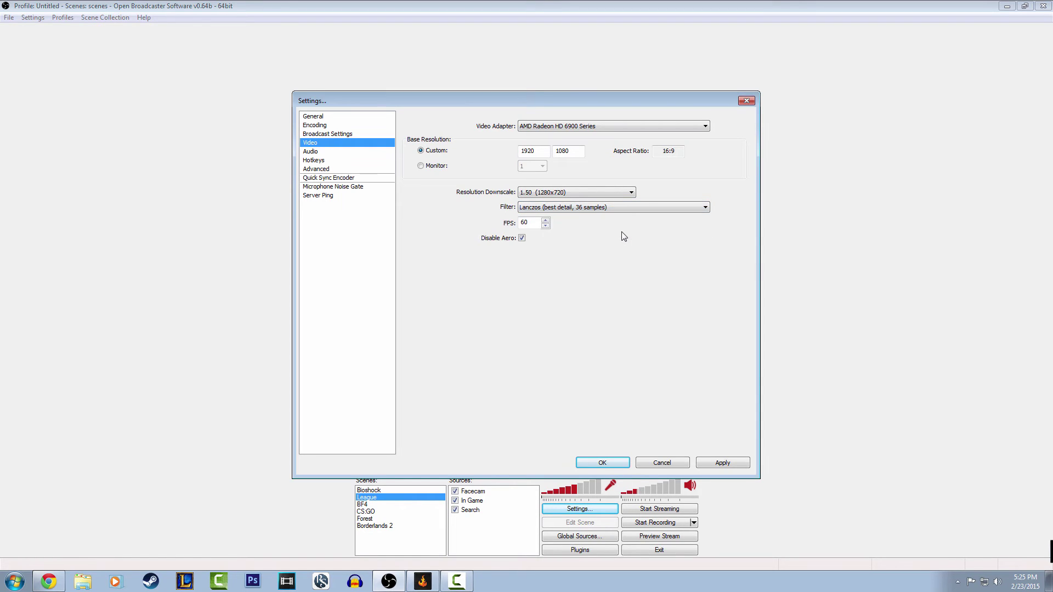
click(627, 208)
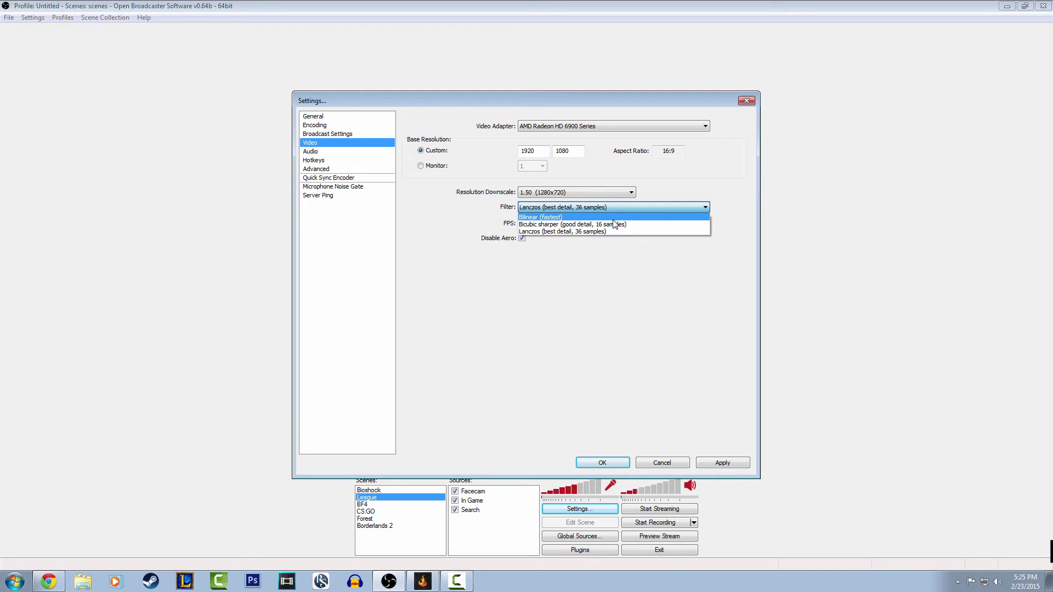
click(613, 220)
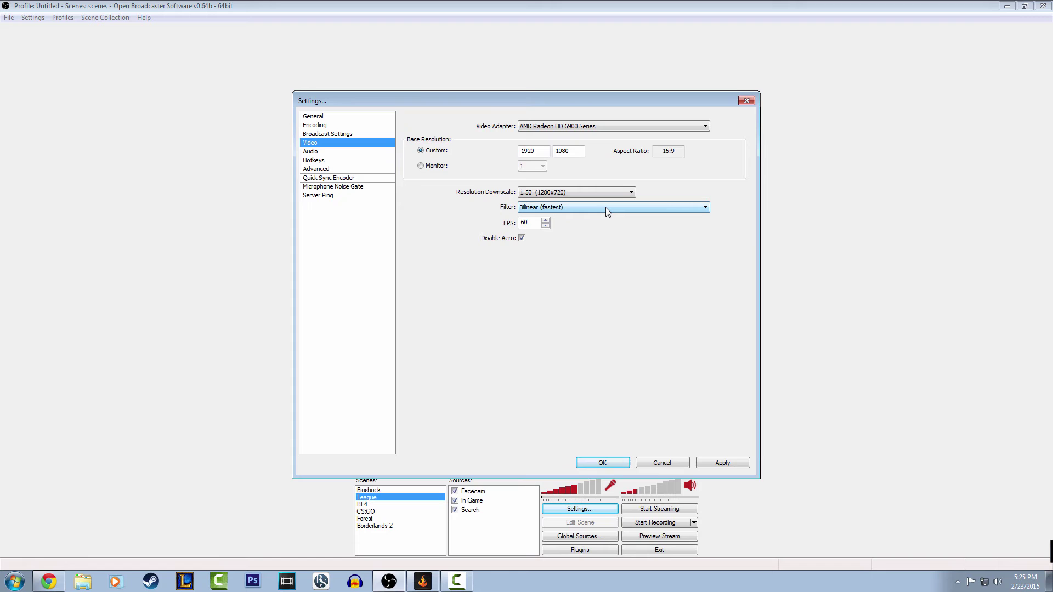
click(605, 207)
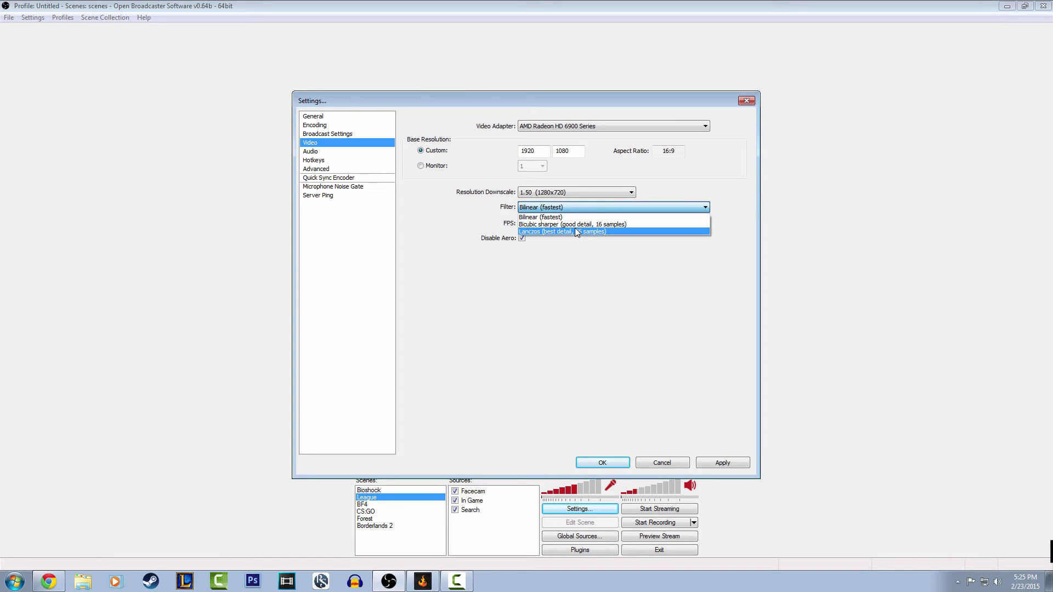
click(577, 233)
click(573, 208)
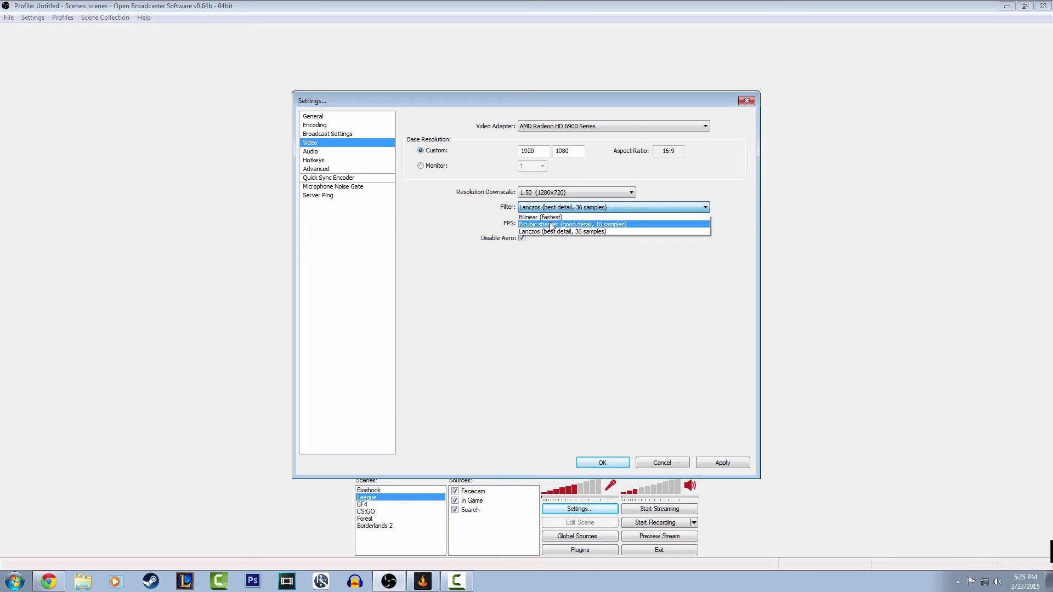
click(552, 225)
click(562, 209)
click(557, 216)
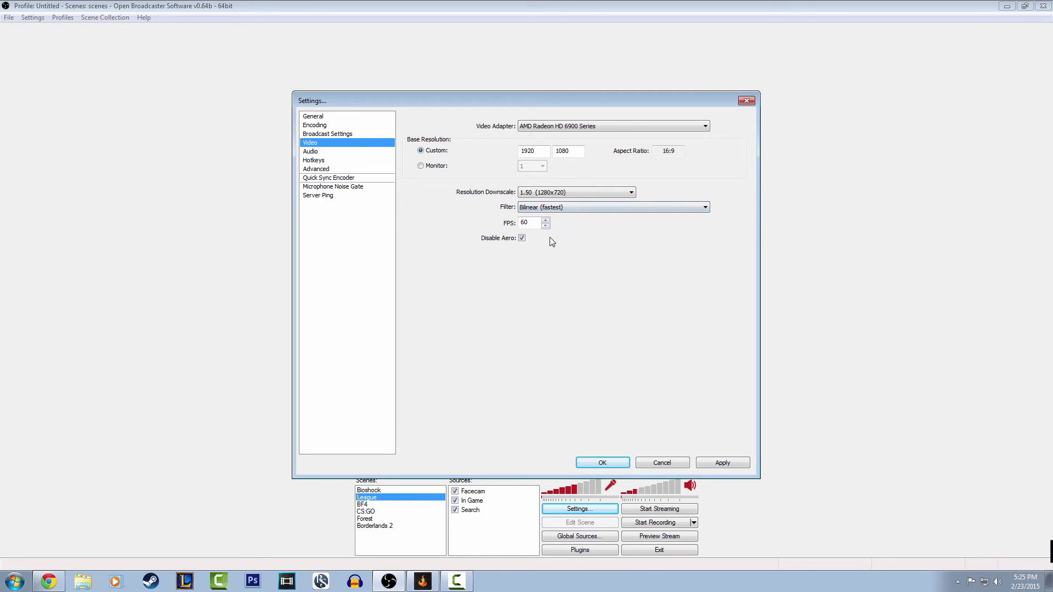
click(564, 209)
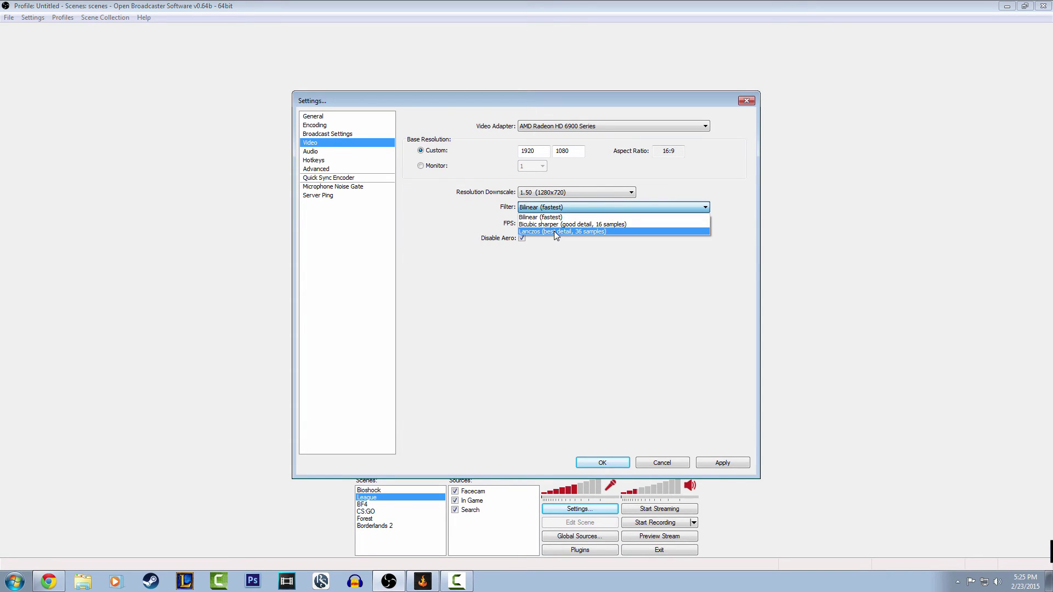
click(554, 231)
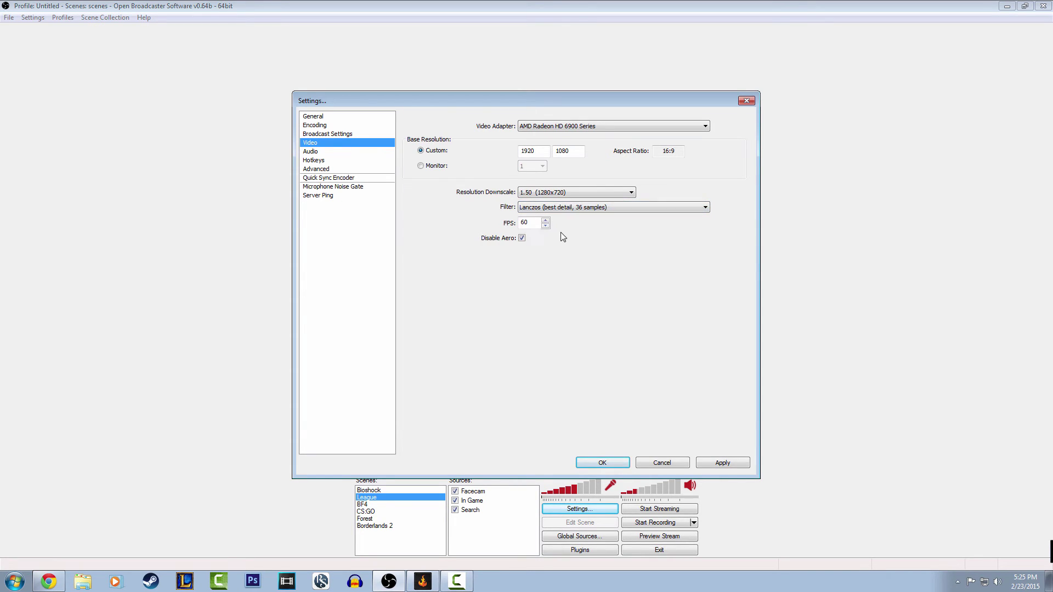
- Set the frame rate to 60 FPS and apply the video settings
double_click(525, 223)
text(60)
click(710, 464)
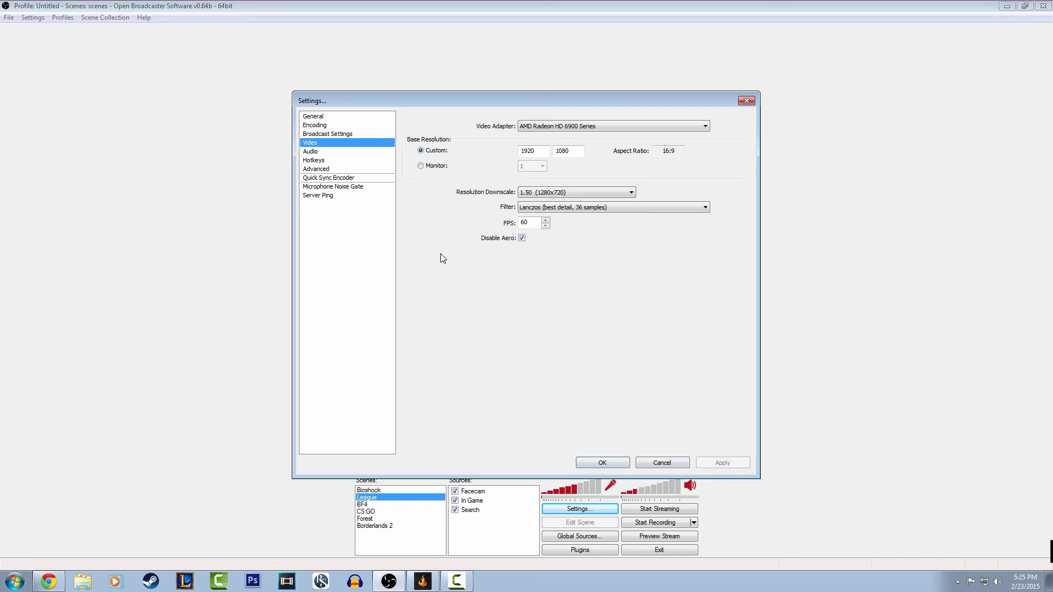
- On the Audio page, keep the Yeti Stereo Microphone as mic and Skullcandy GMX speakers as desktop audio
click(312, 152)
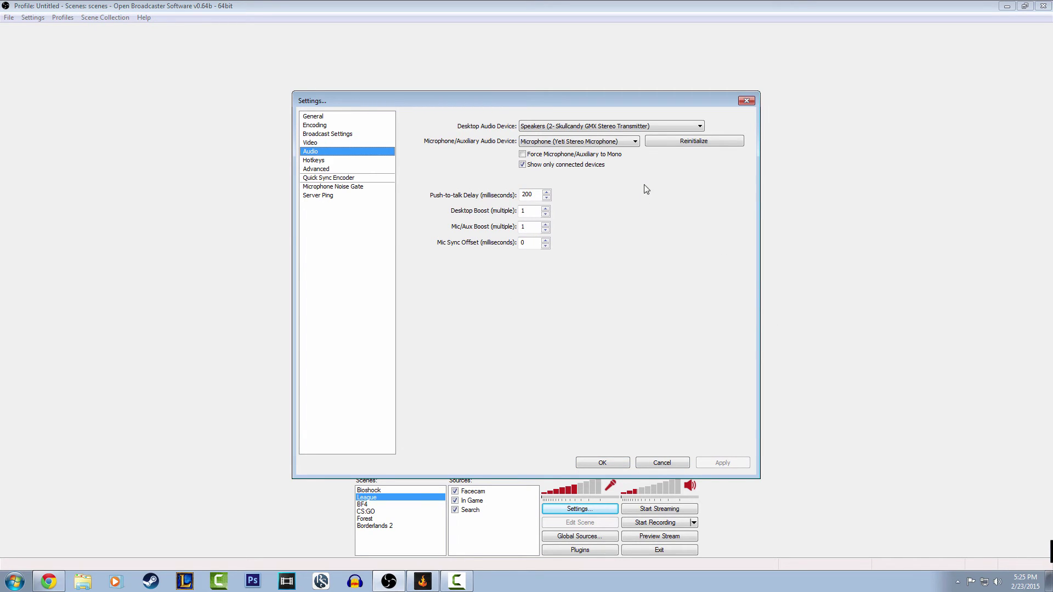
click(577, 145)
click(581, 155)
click(592, 141)
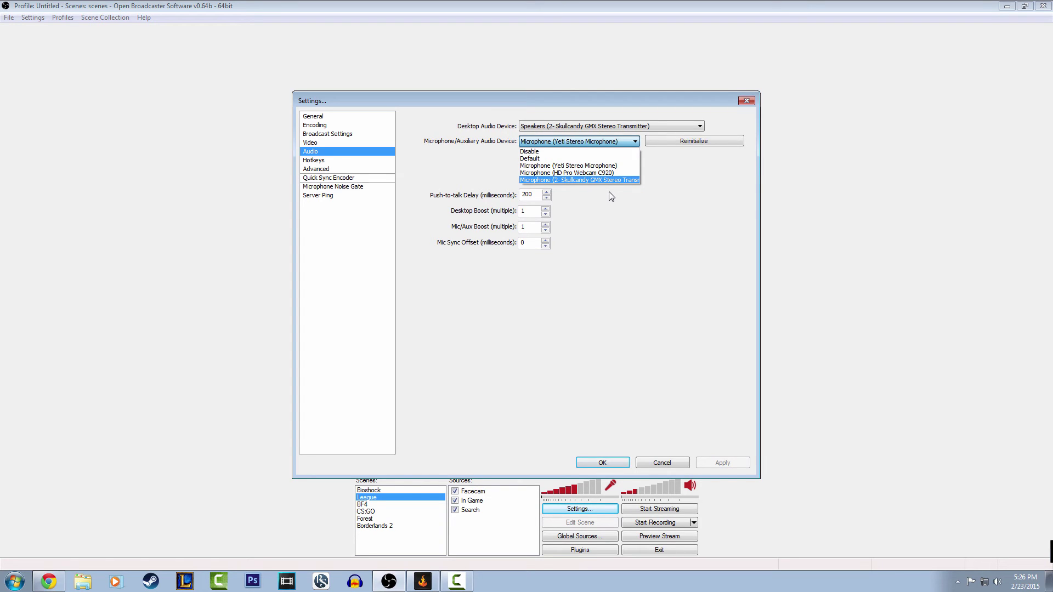
click(667, 250)
click(603, 128)
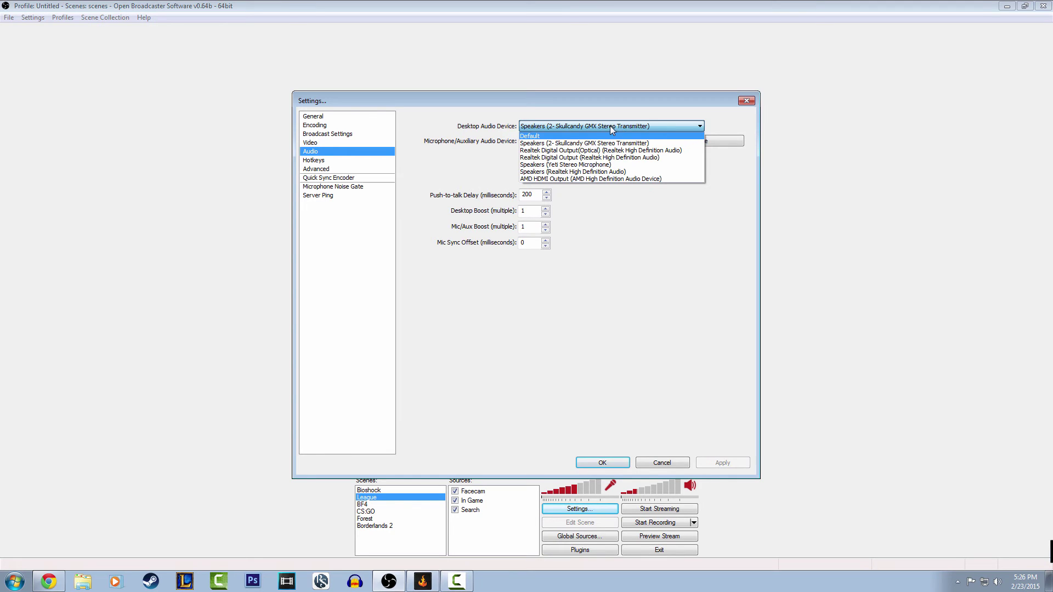
click(610, 126)
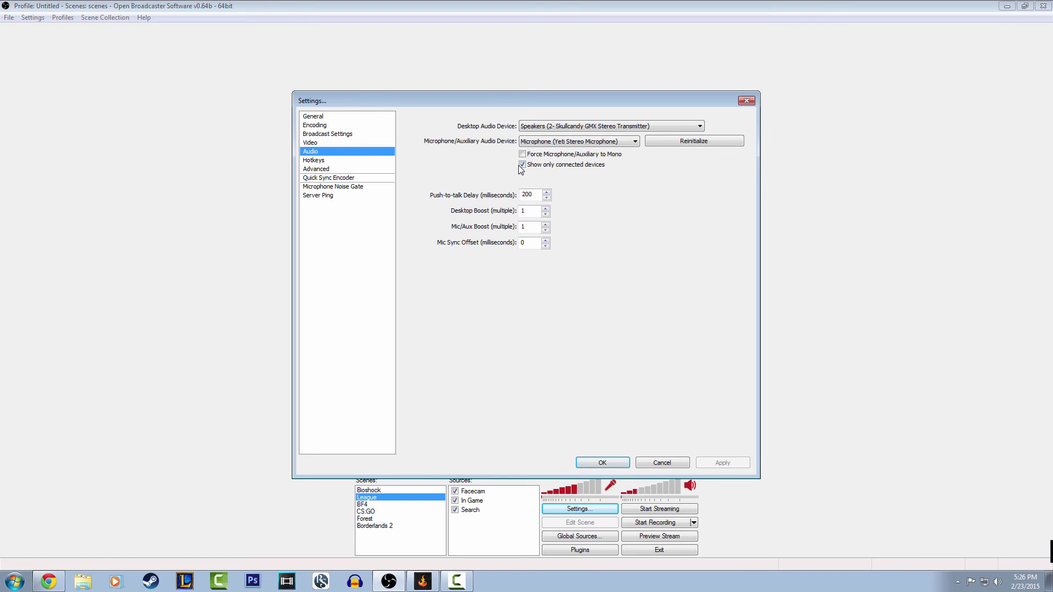
- Look over the Hotkeys page, then move on to the Advanced settings page
click(343, 161)
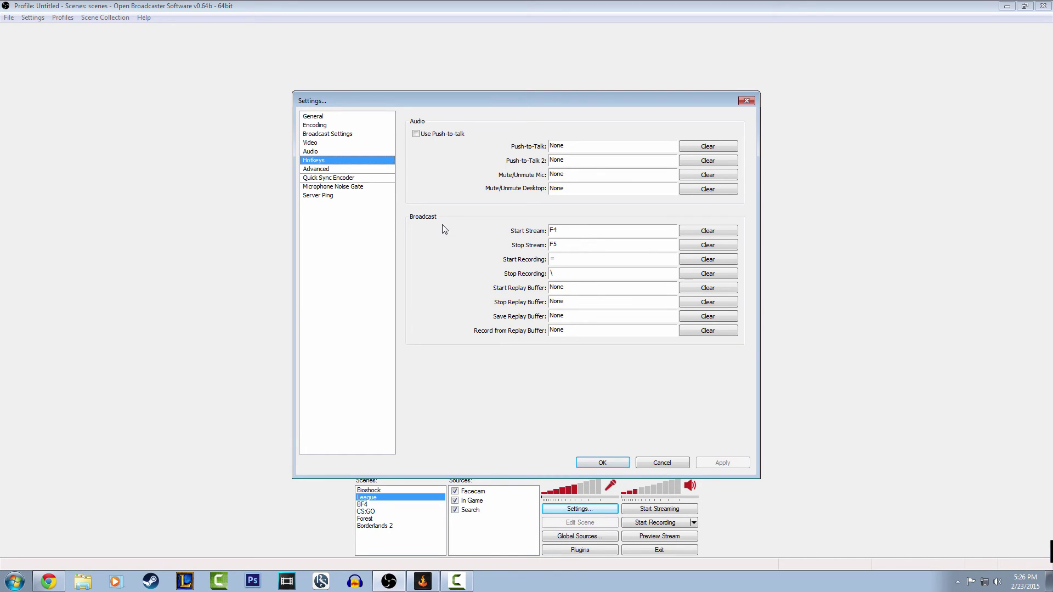
click(356, 169)
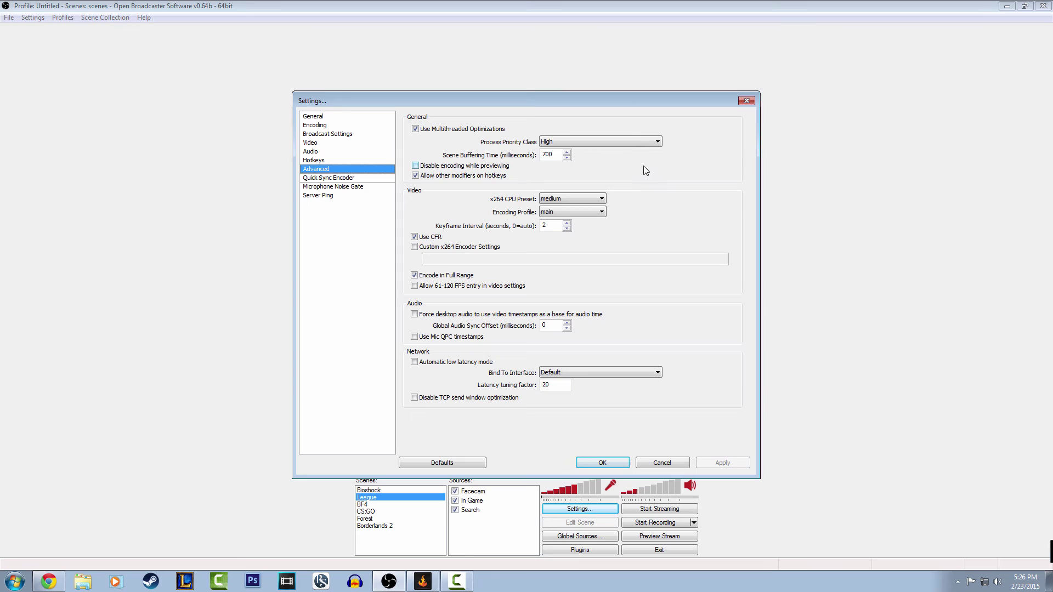
click(574, 144)
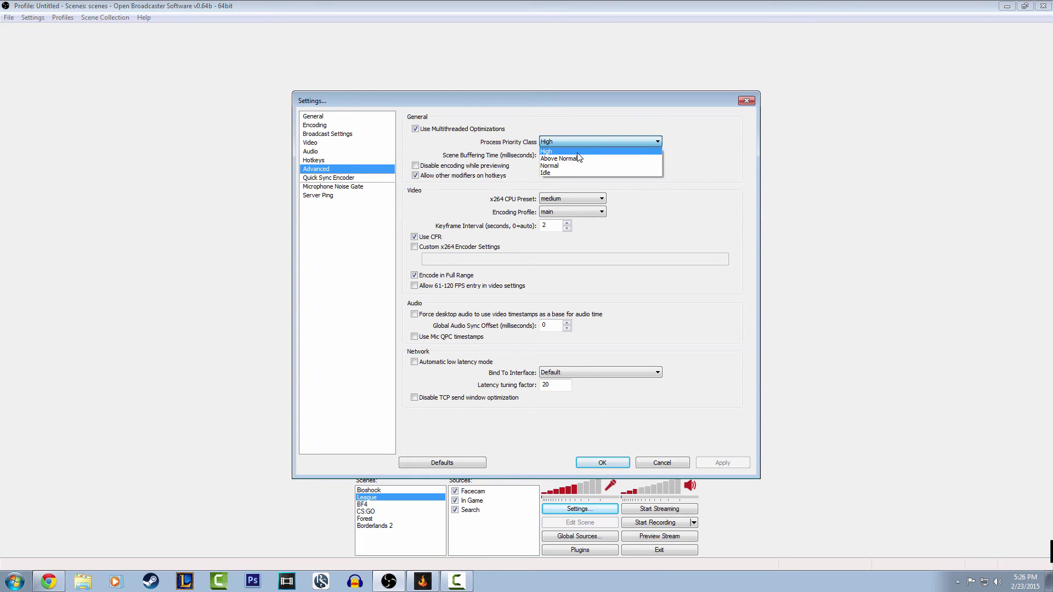
click(578, 154)
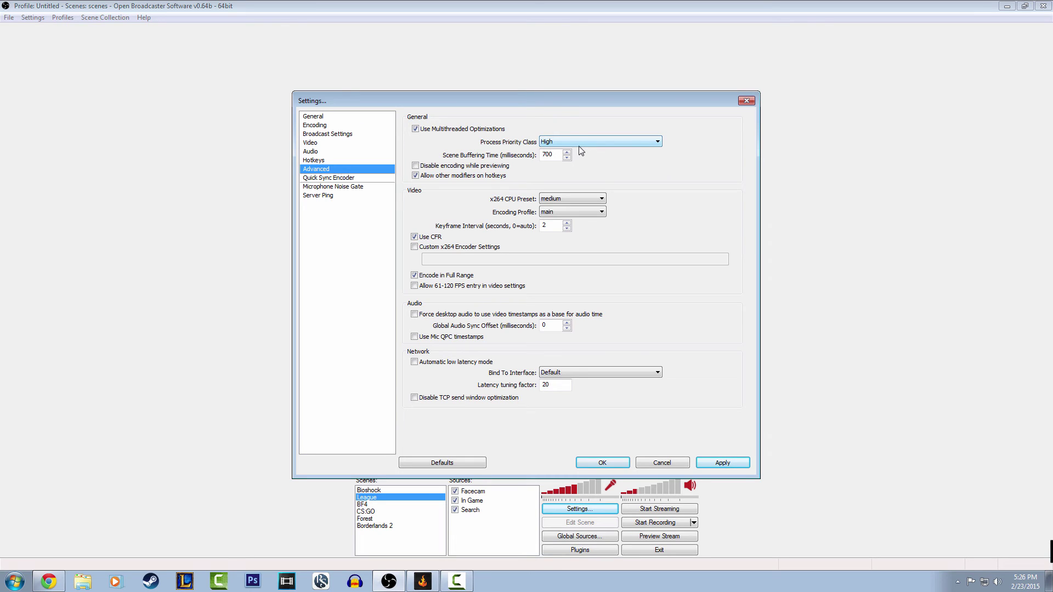
click(579, 145)
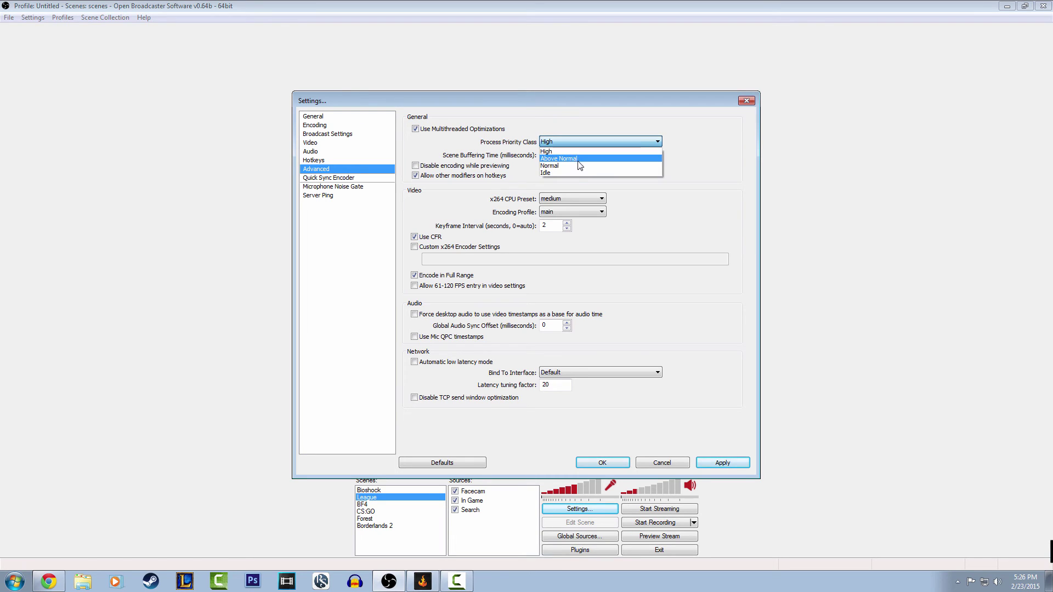
click(580, 165)
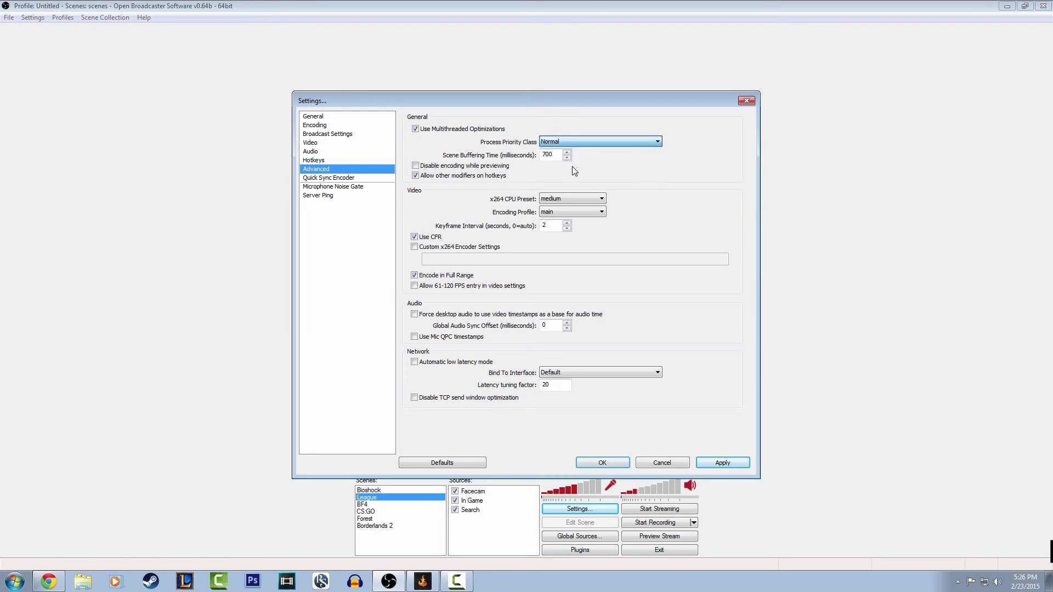
click(587, 140)
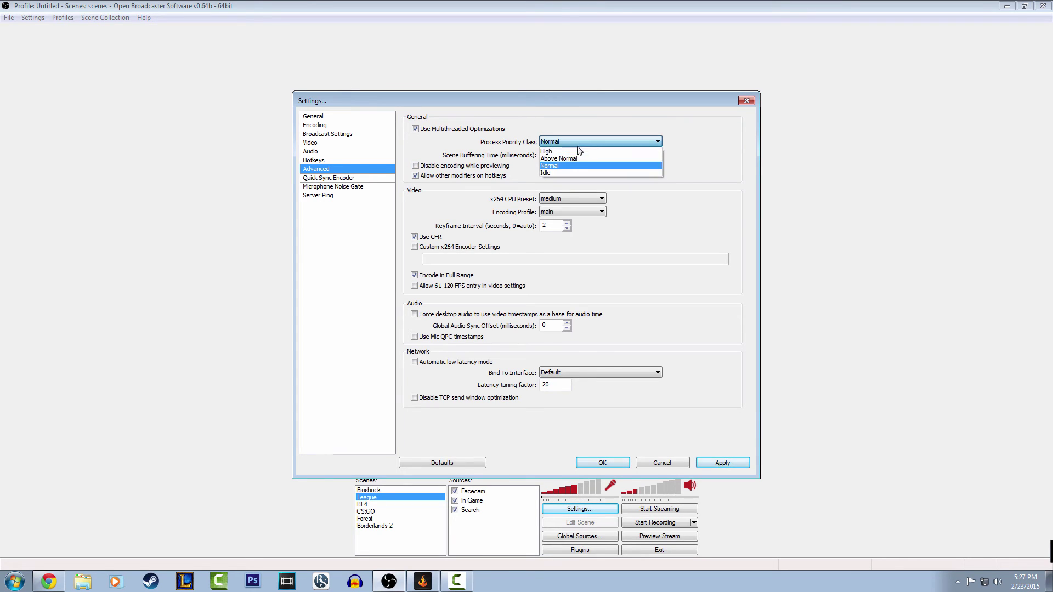
click(570, 151)
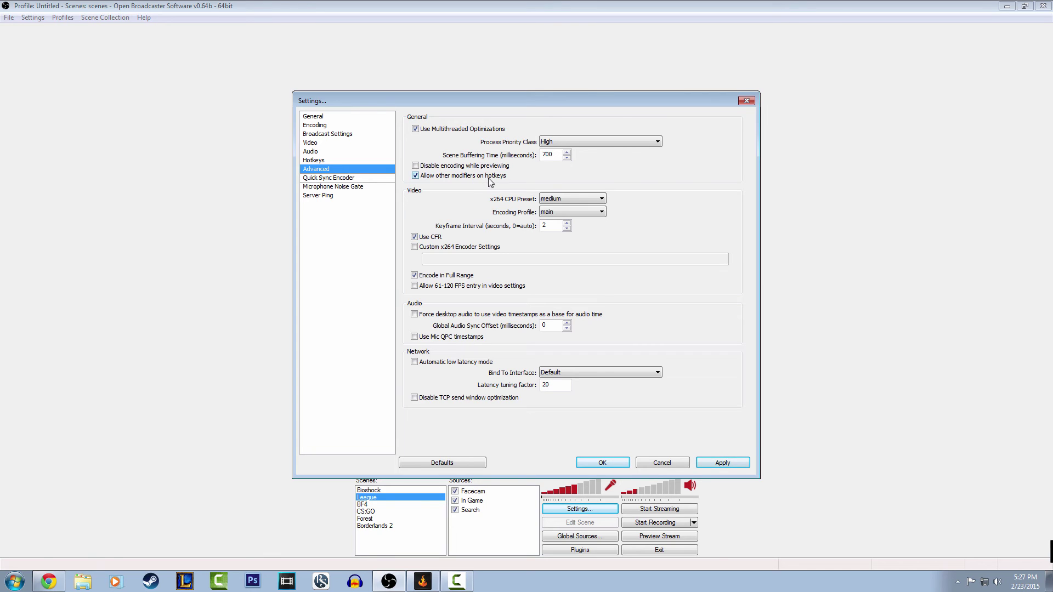
mouse_move(590, 204)
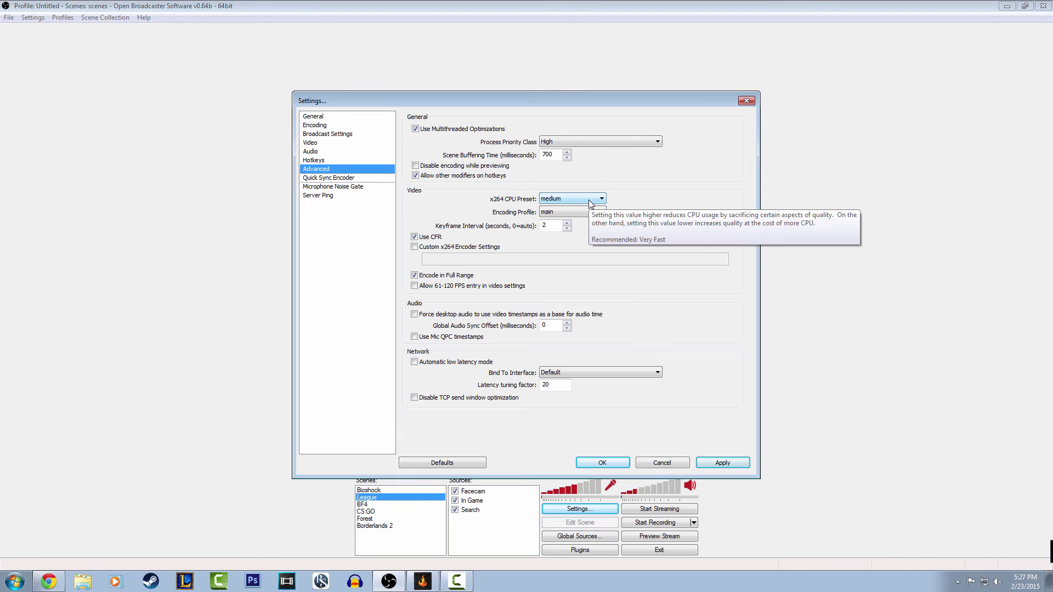
click(590, 203)
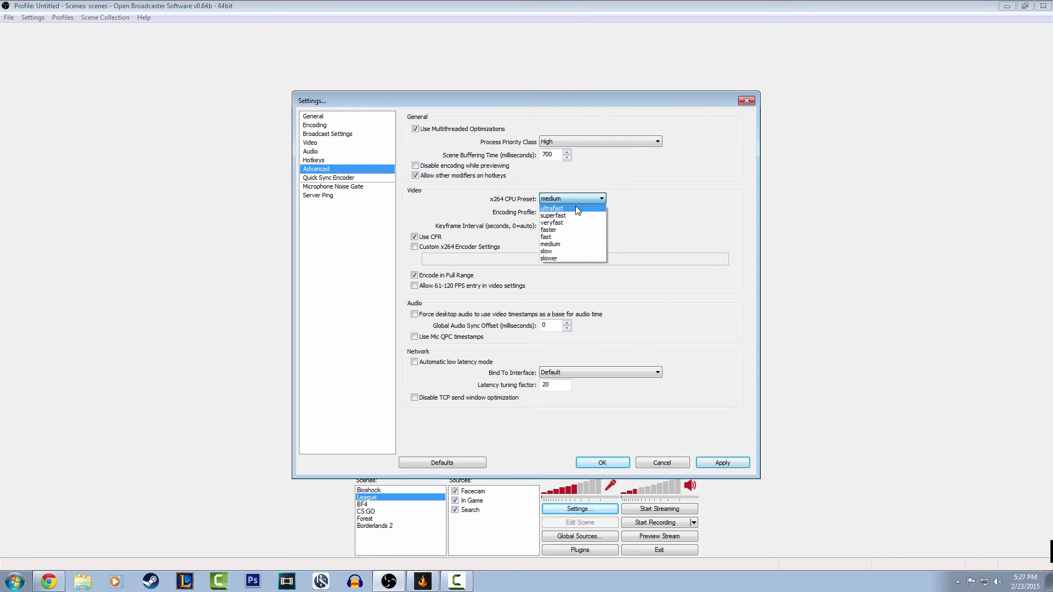
click(576, 208)
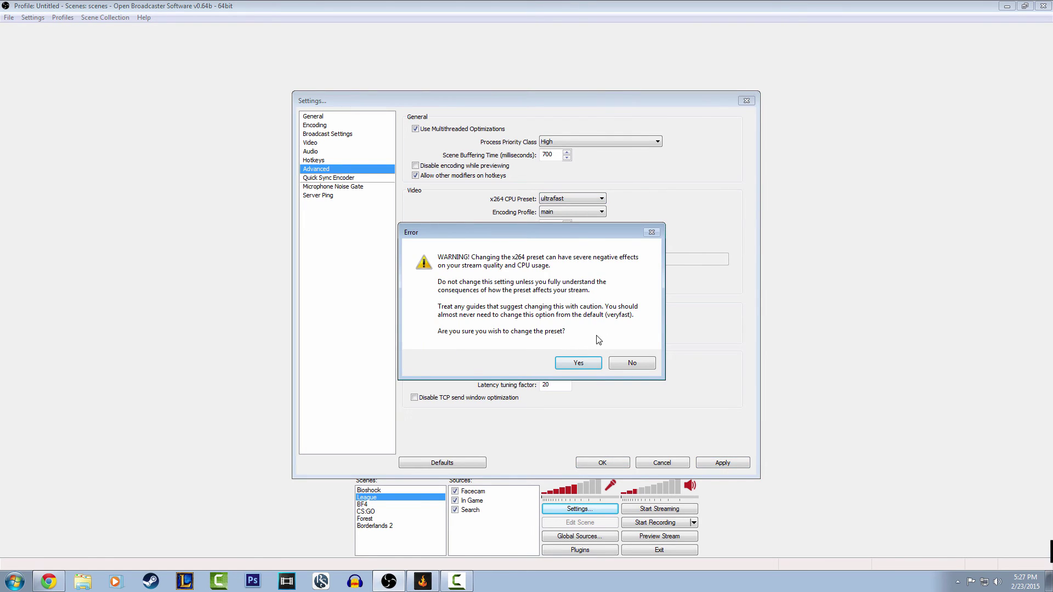
click(578, 363)
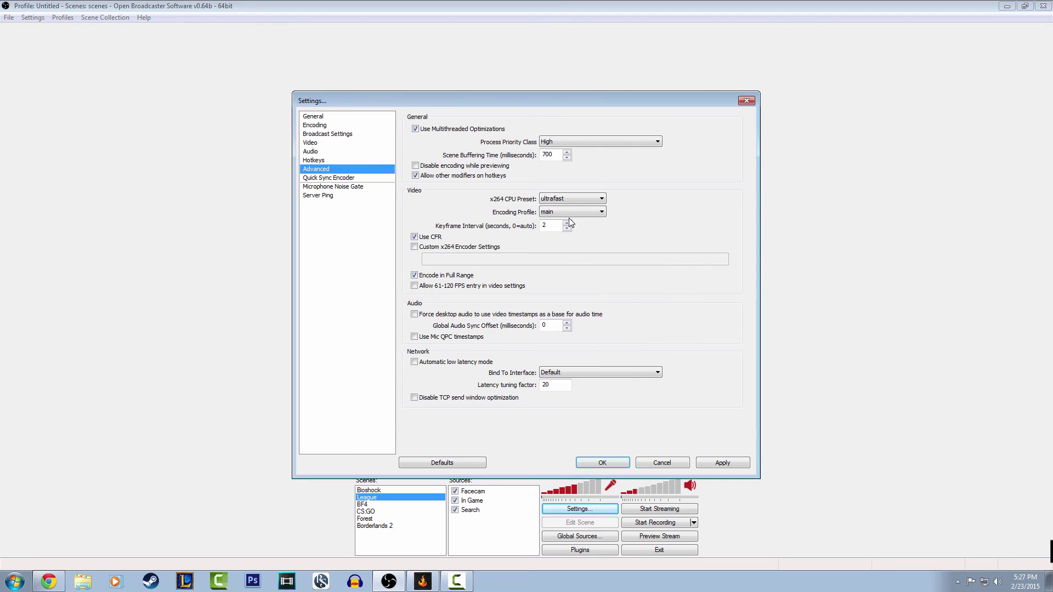
click(566, 201)
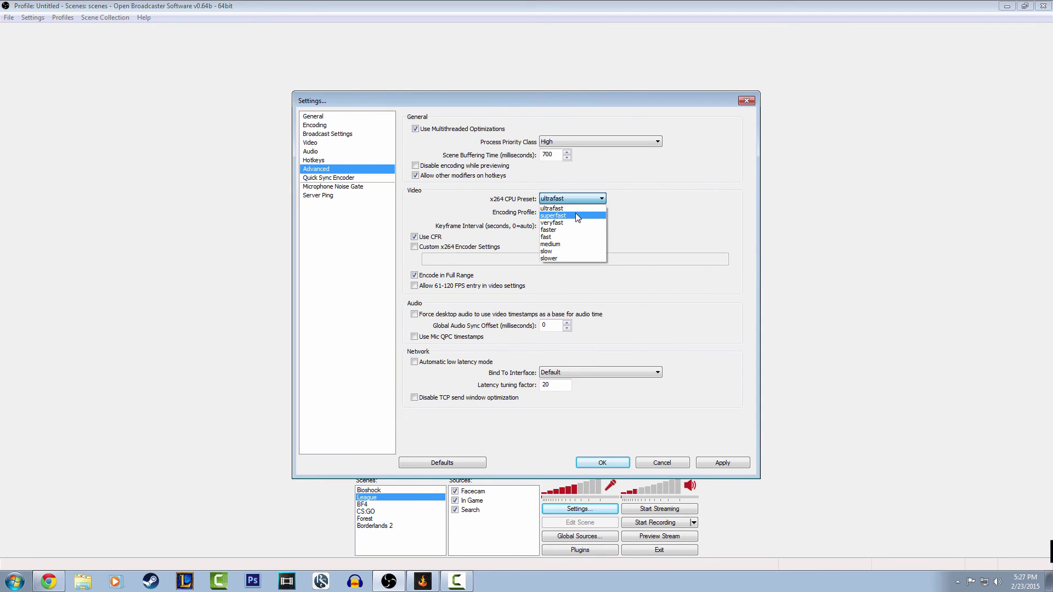
click(575, 214)
click(570, 203)
click(567, 218)
click(569, 200)
click(567, 216)
click(568, 201)
click(566, 209)
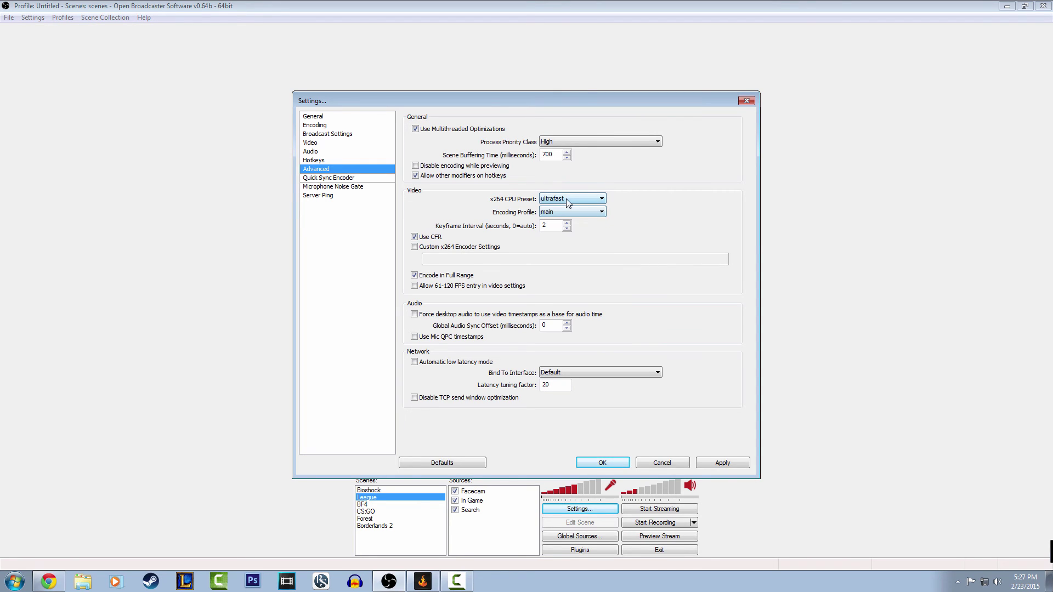
click(566, 199)
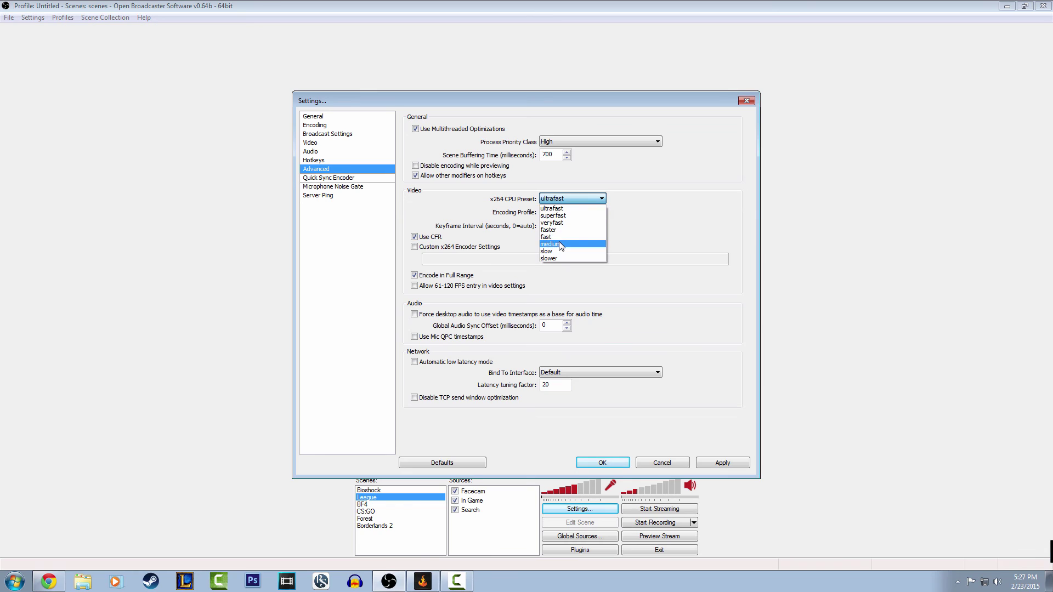
click(559, 241)
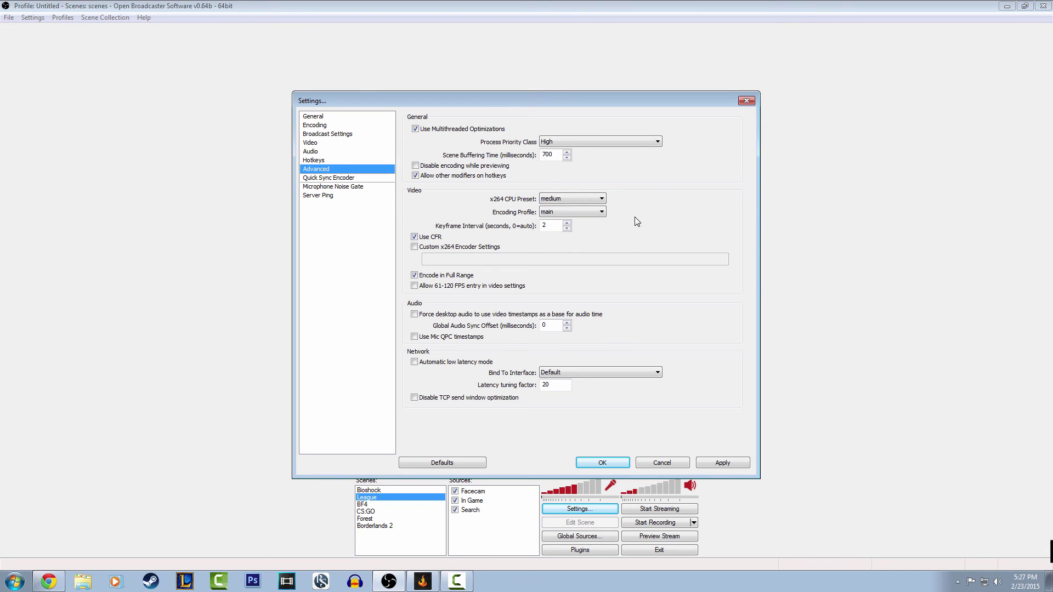
click(578, 212)
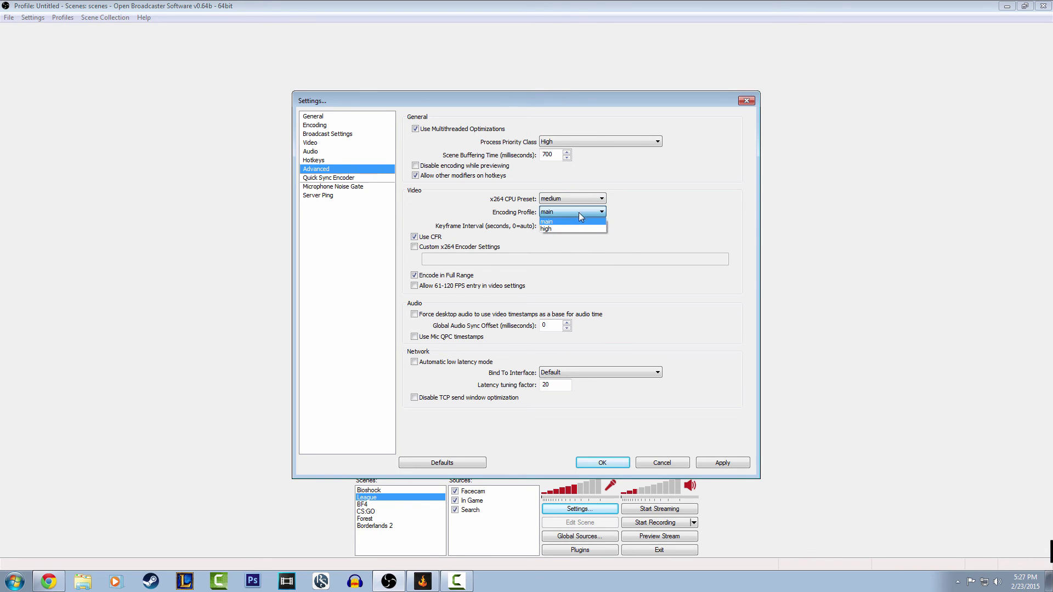
click(571, 219)
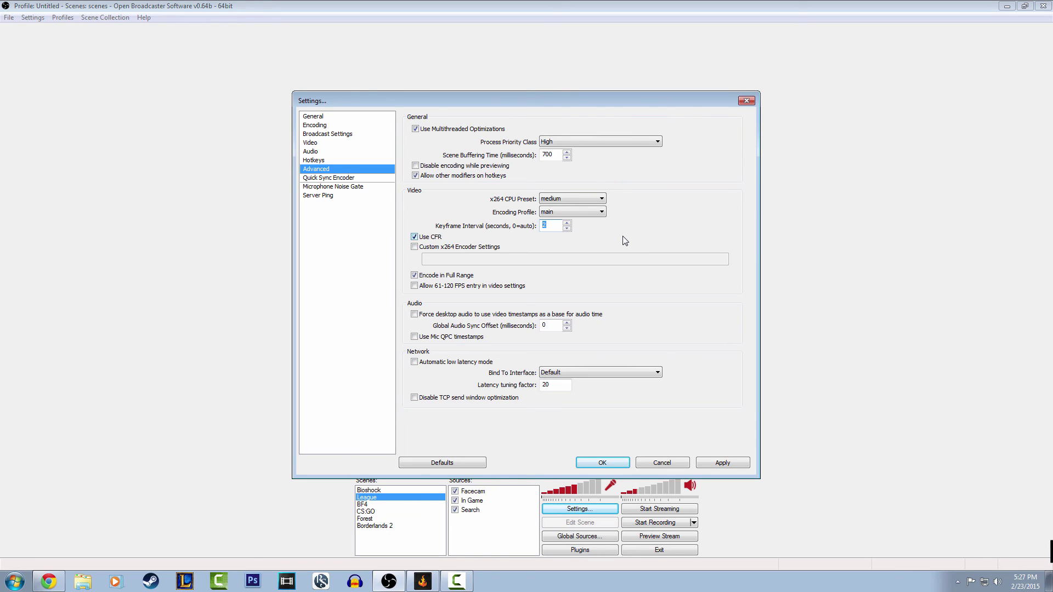
key(Tab)
key(space)
click(437, 240)
- Discard unsaved Advanced changes, view the Quick Sync and Noise Gate pages, then return to Broadcast Settings
click(338, 179)
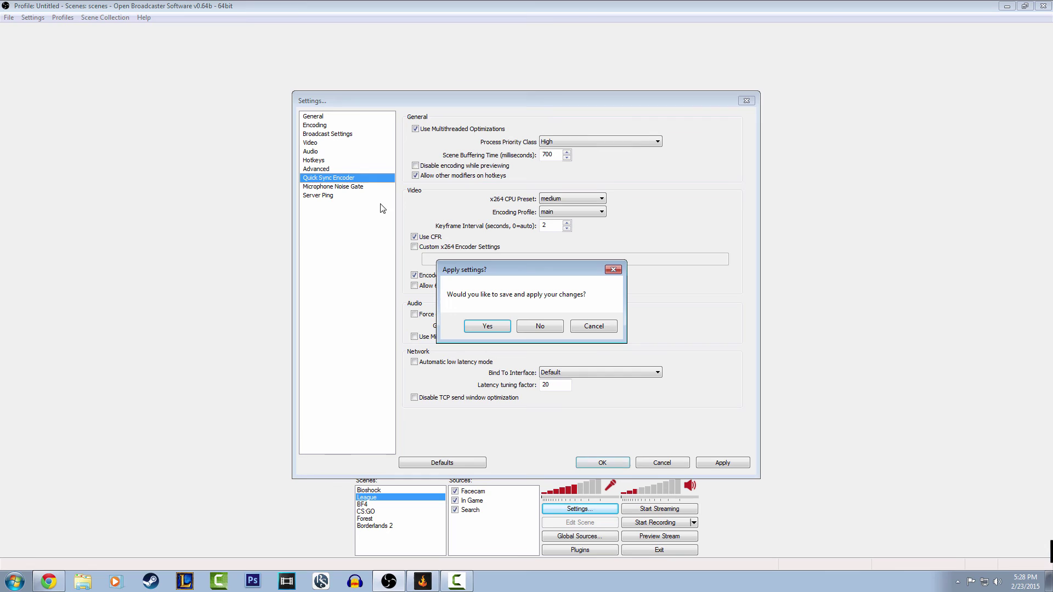
click(538, 326)
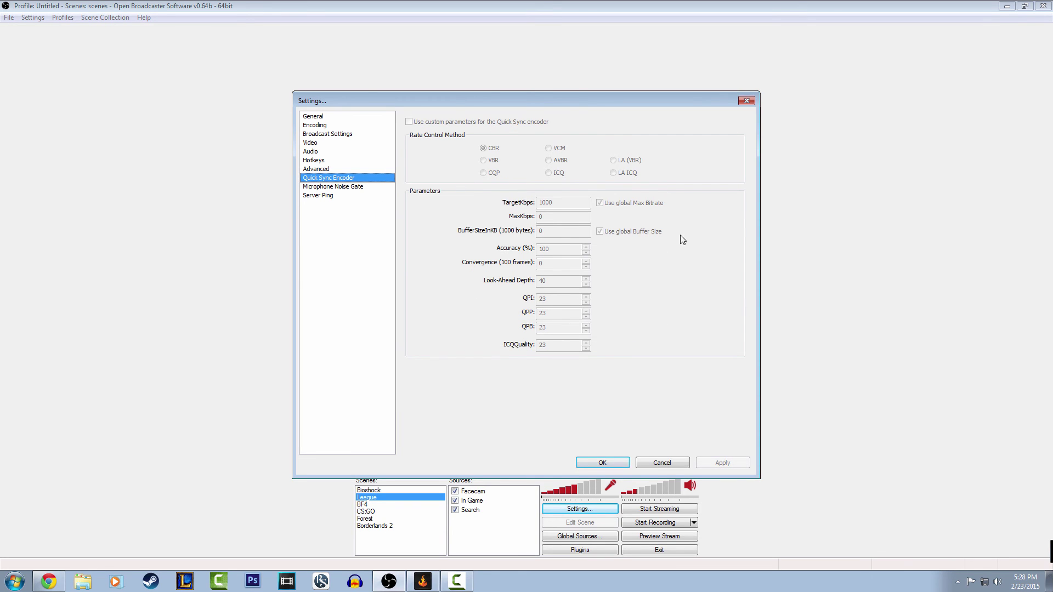
click(353, 187)
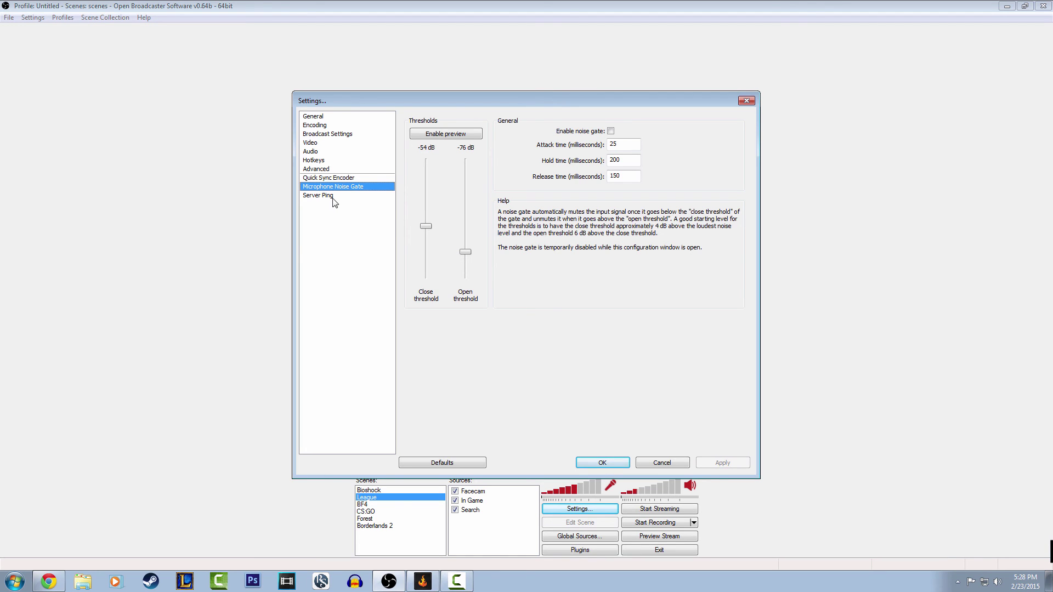
click(331, 135)
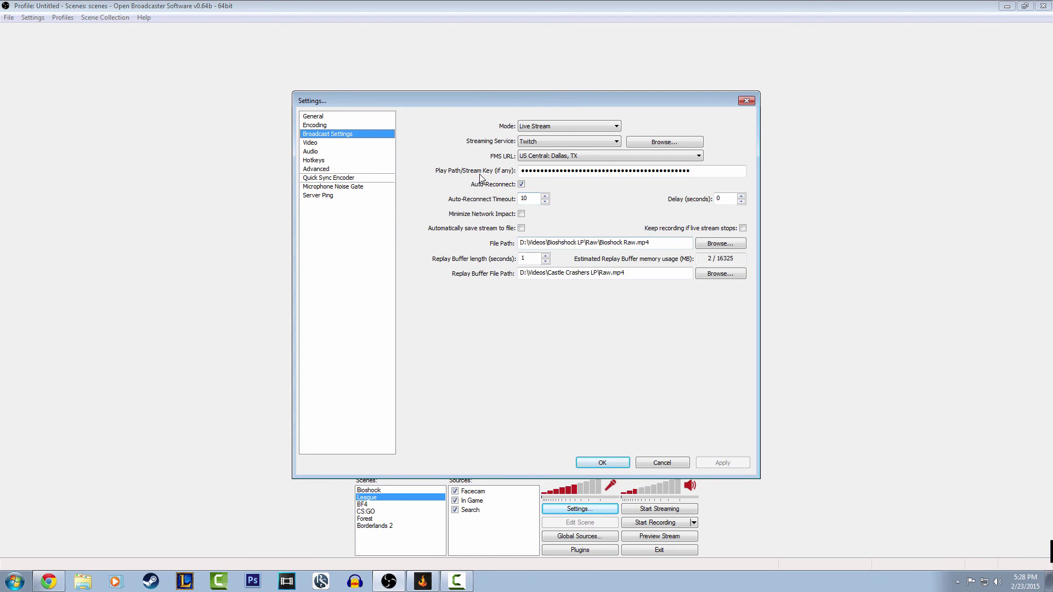
- Compare Server Ping latencies, finding Twitch's US Central: Dallas, TX fastest at 17.6 ms average
click(324, 196)
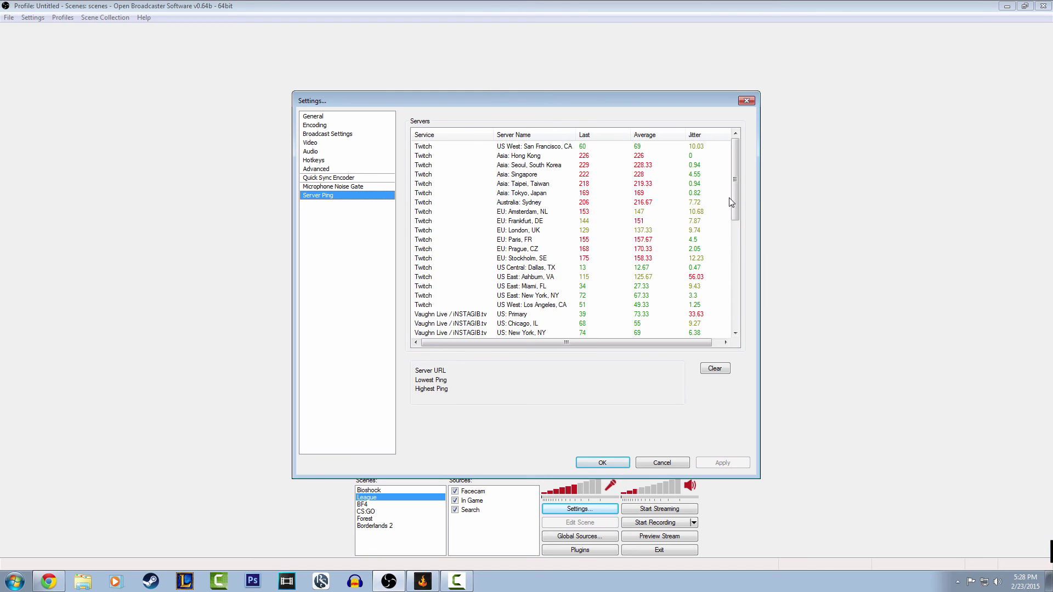
drag(731, 199, 733, 250)
drag(599, 251, 597, 252)
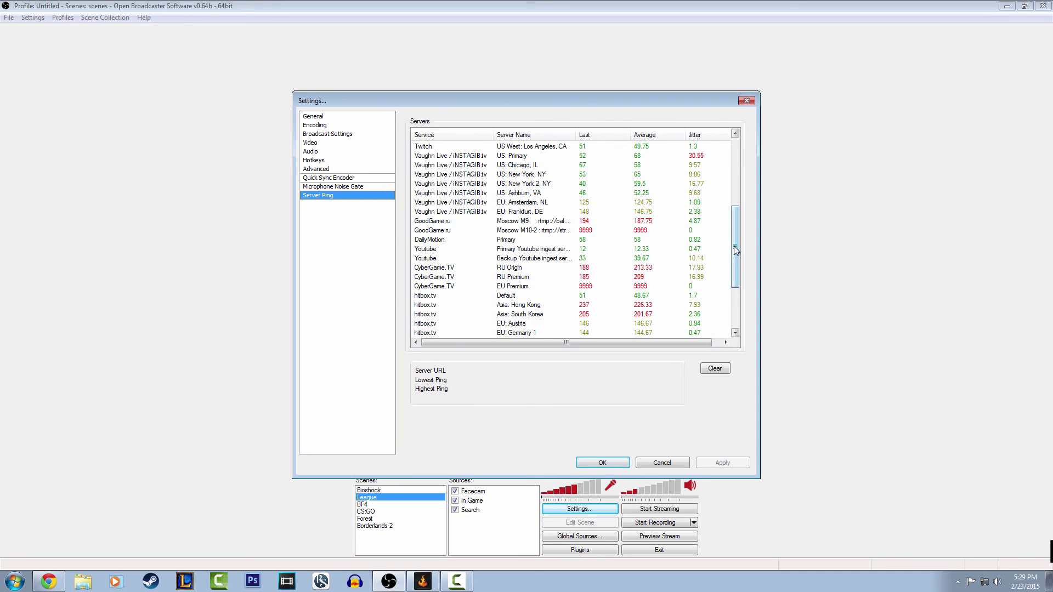
drag(734, 246, 730, 176)
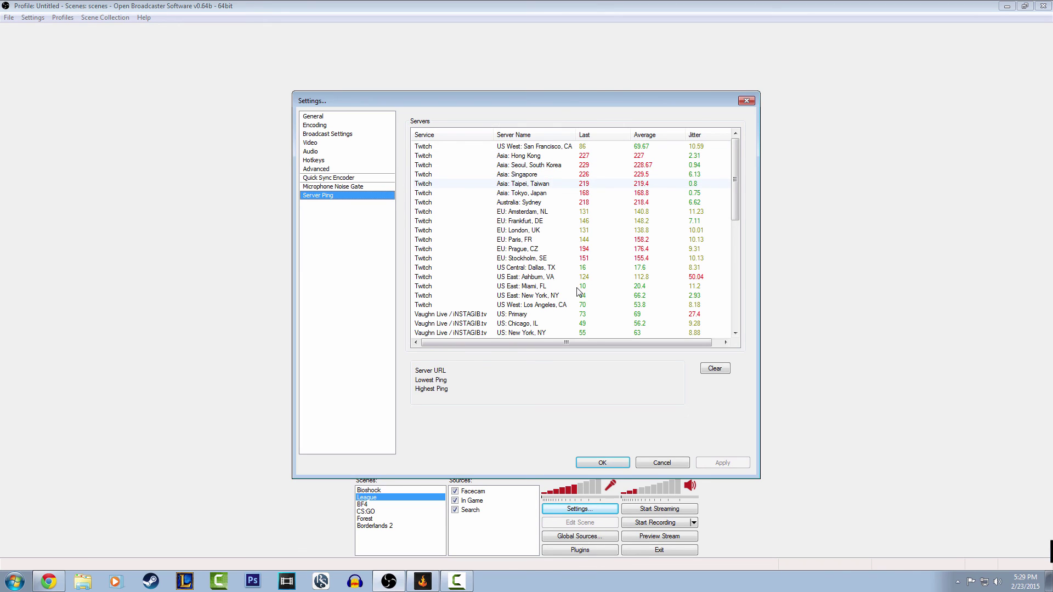
- Confirm US Central: Dallas, TX as the Twitch server, apply, and close Settings with OK
click(332, 134)
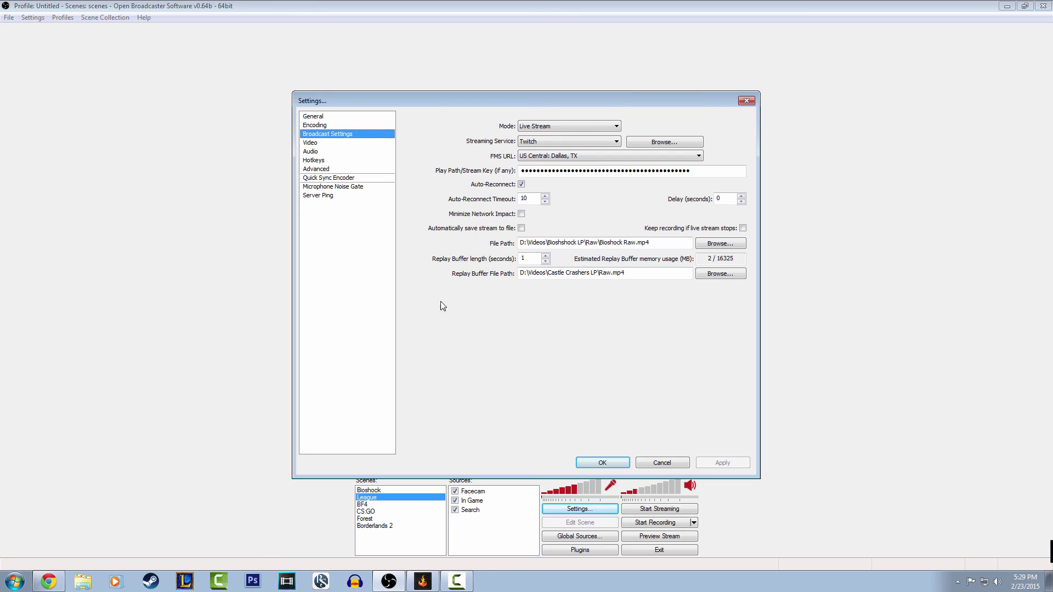
click(571, 160)
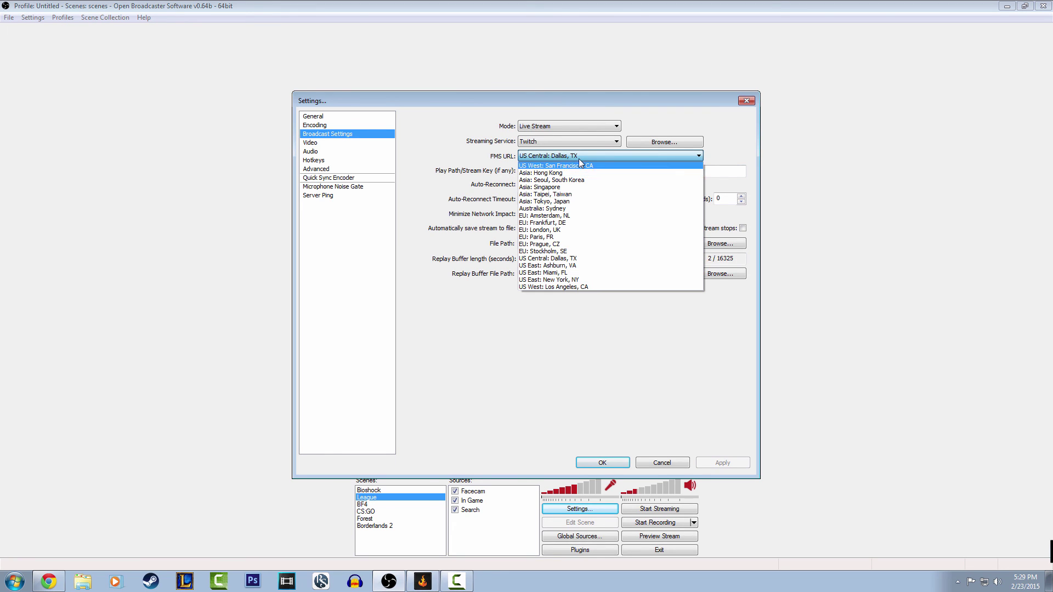
click(578, 259)
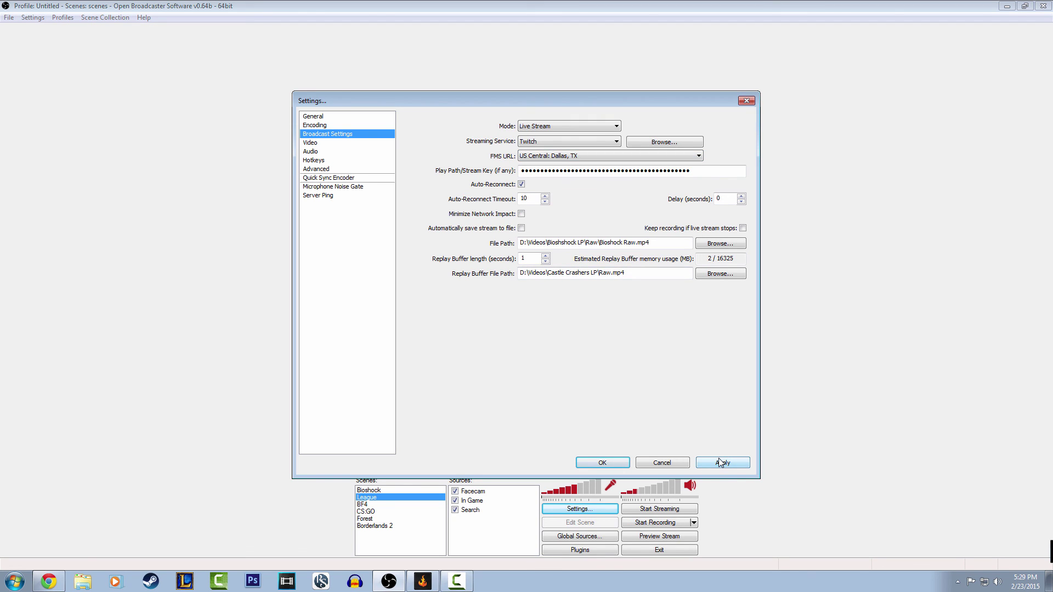
click(722, 464)
click(620, 468)
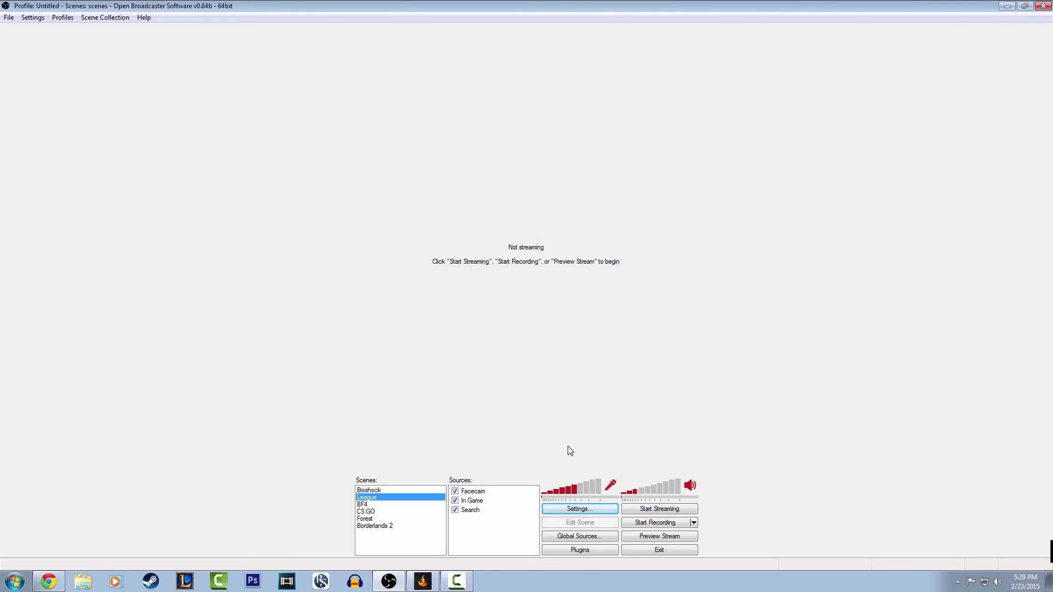
- Add a new scene named 'Test' at the bottom of the scenes list
click(401, 527)
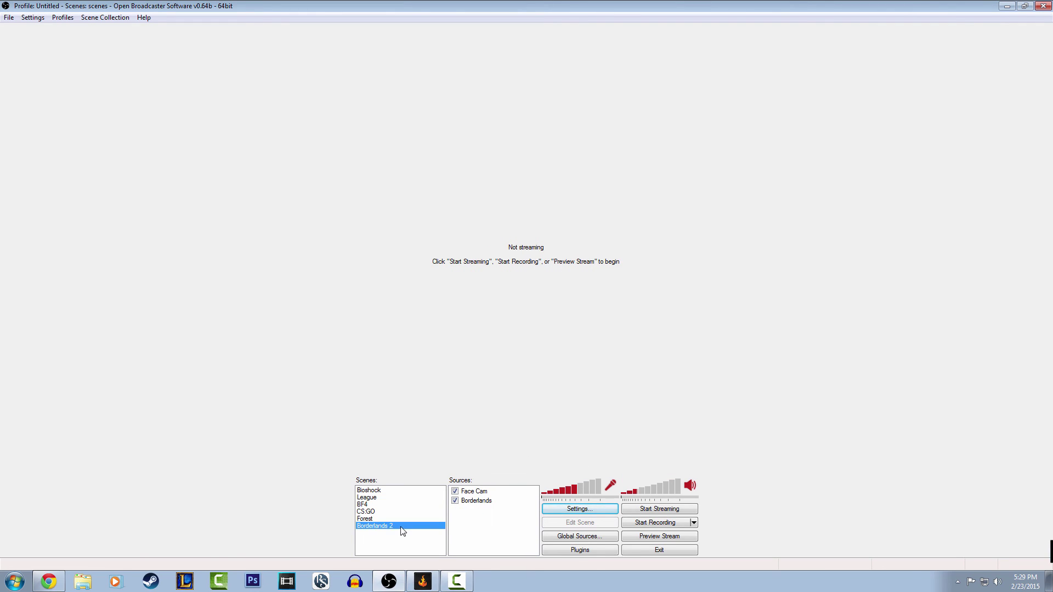
click(406, 497)
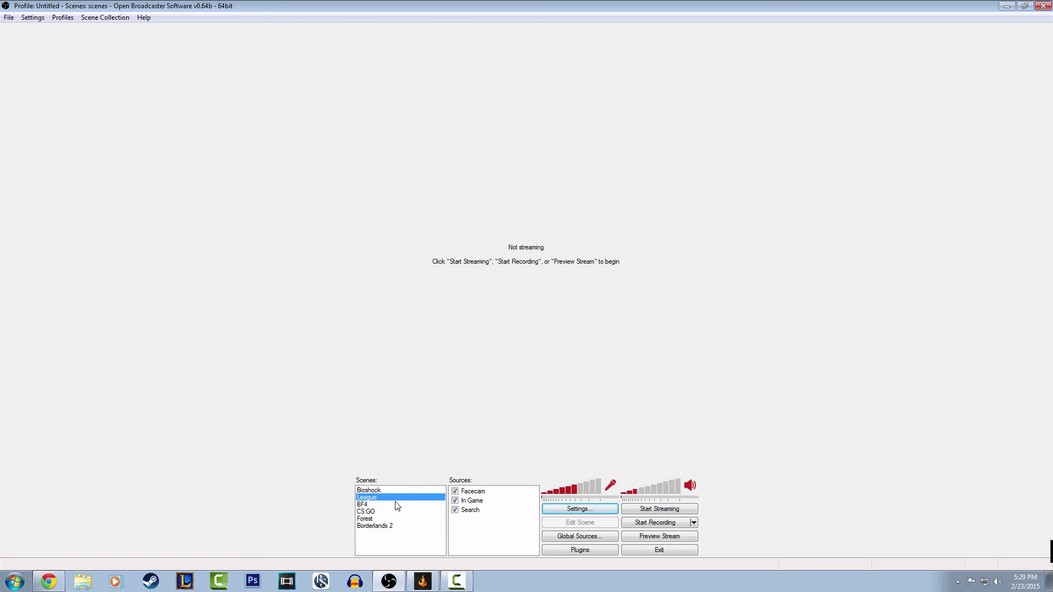
right_click(402, 536)
click(449, 452)
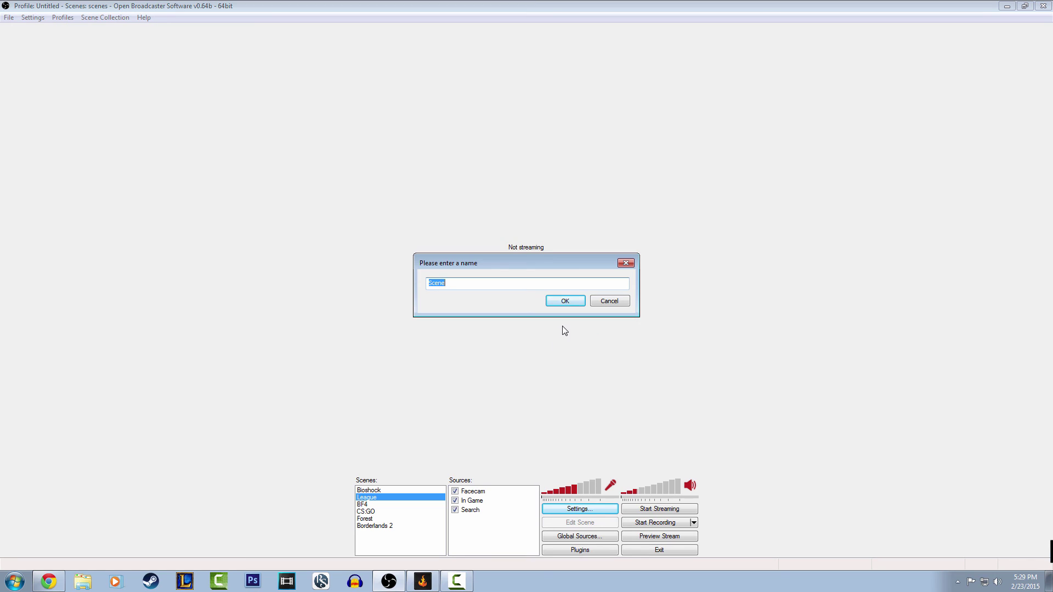
text(Test)
click(570, 301)
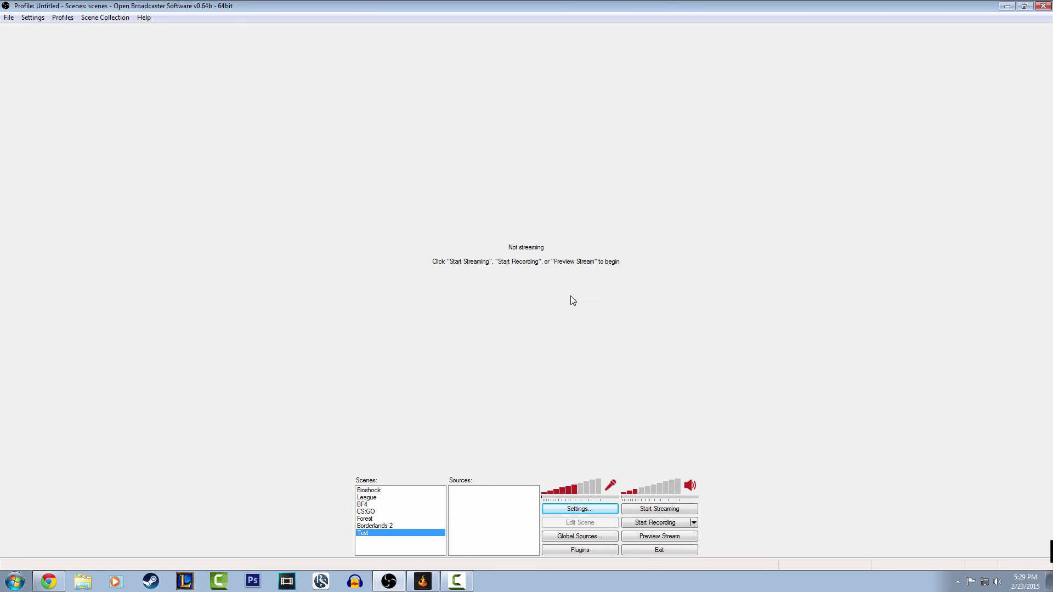
- Preview the Game Capture and Window Capture source types for Test, cancelling each
right_click(486, 511)
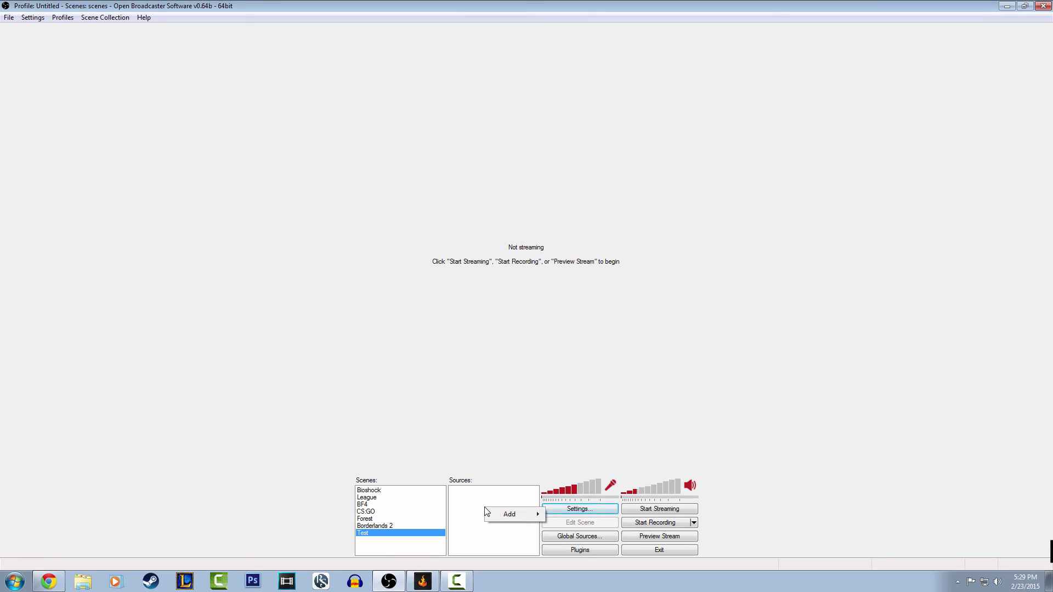
mouse_move(510, 518)
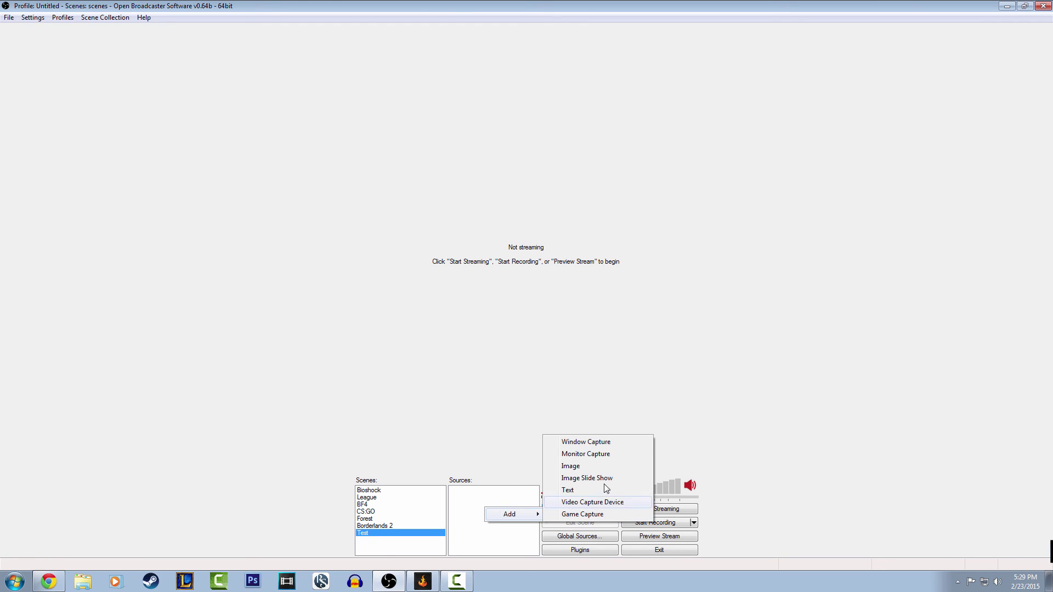
click(604, 514)
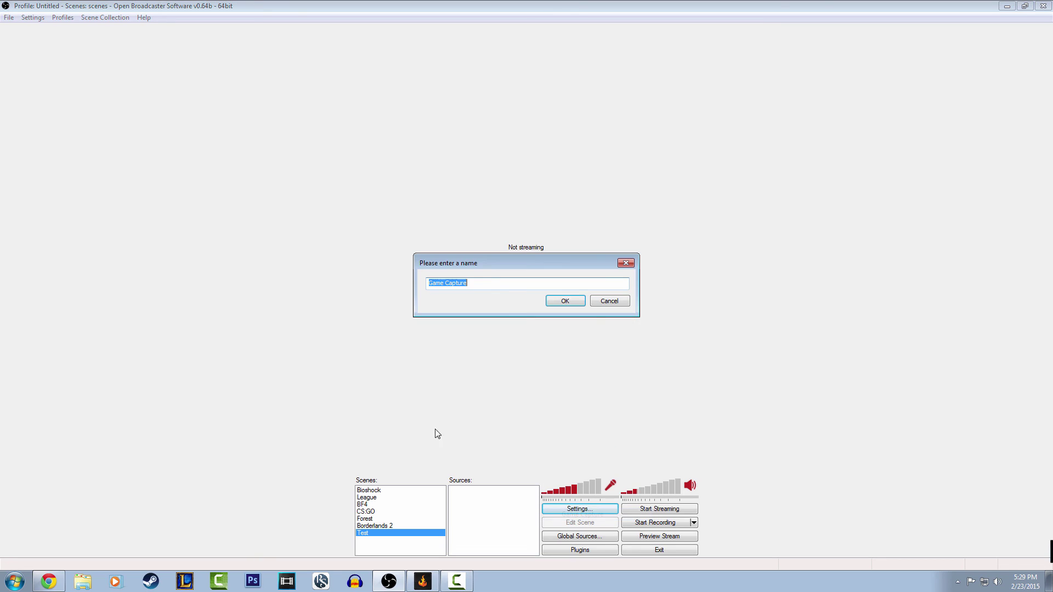
click(604, 301)
right_click(463, 504)
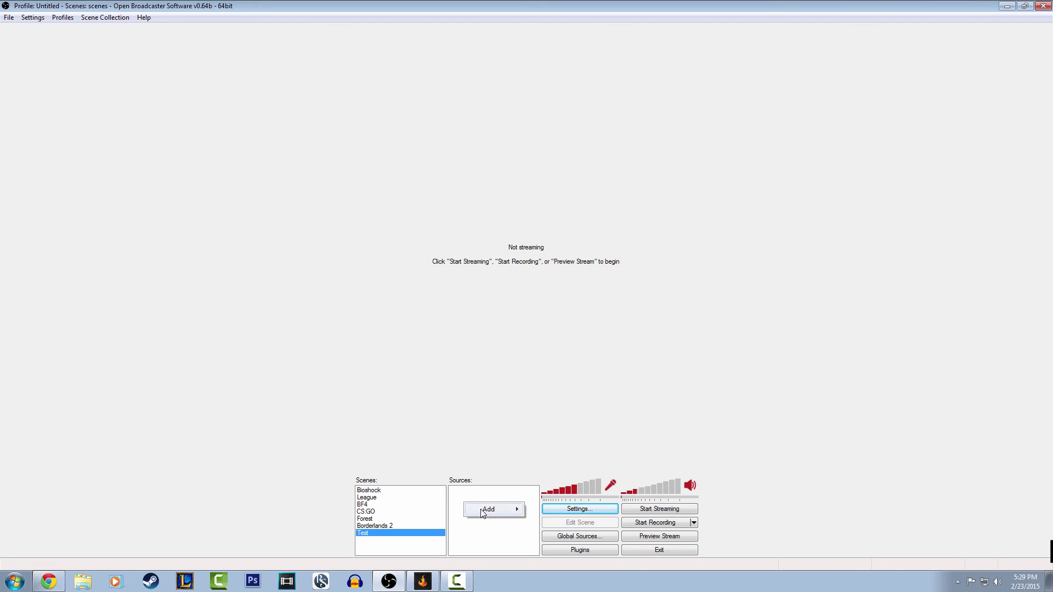
mouse_move(489, 513)
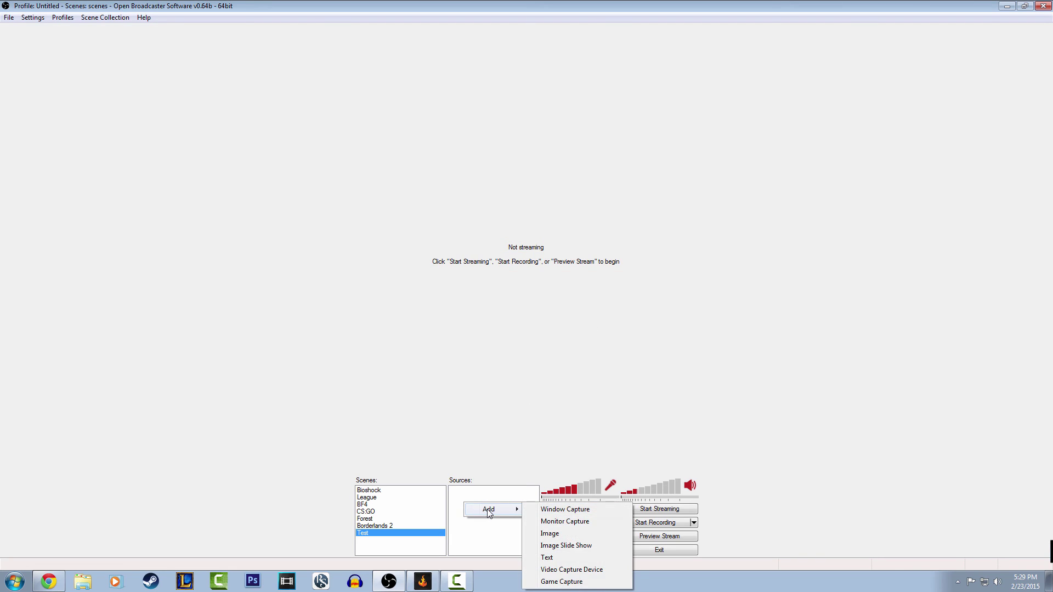
click(562, 509)
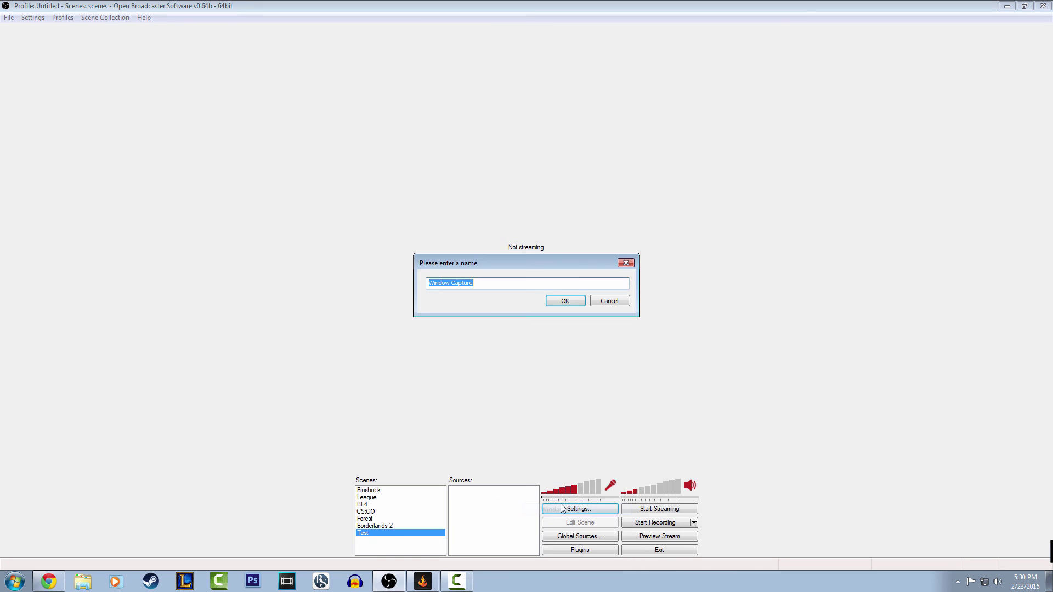
click(611, 302)
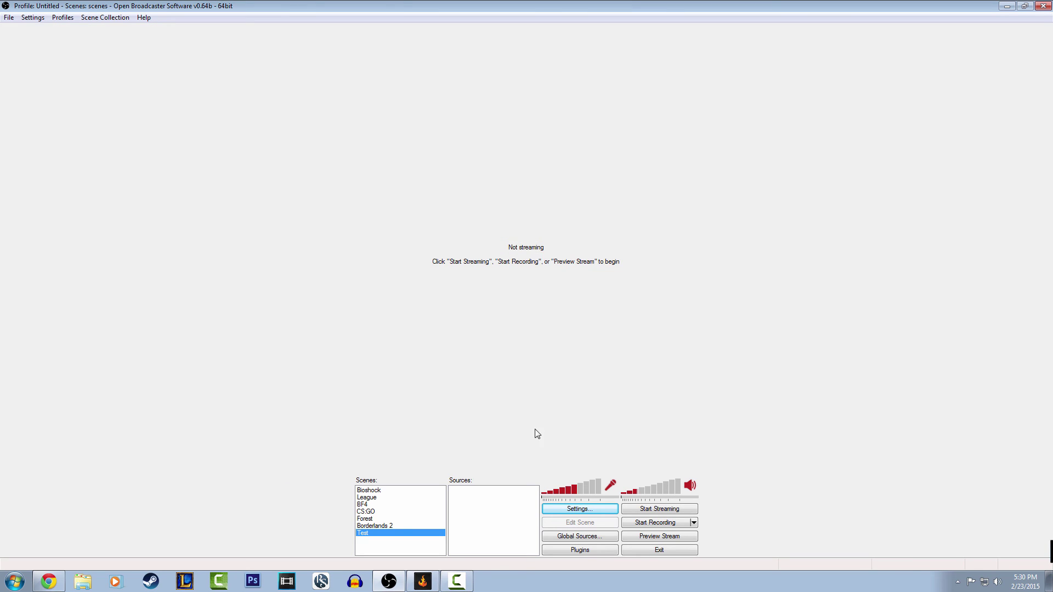
- Preview the Monitor Capture and Video Capture Device source types, cancelling each
right_click(487, 504)
mouse_move(509, 514)
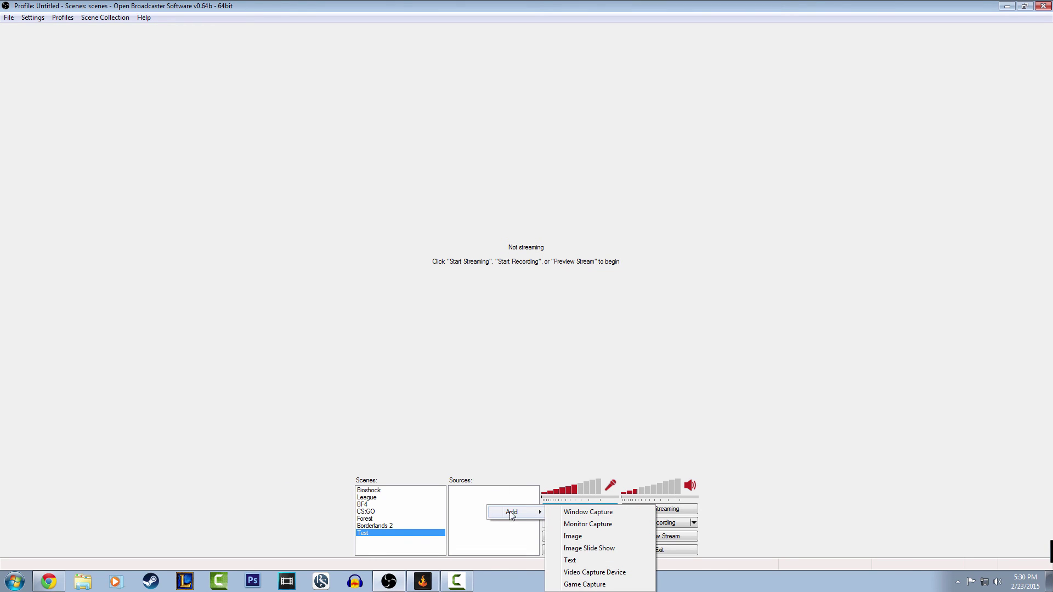
click(576, 525)
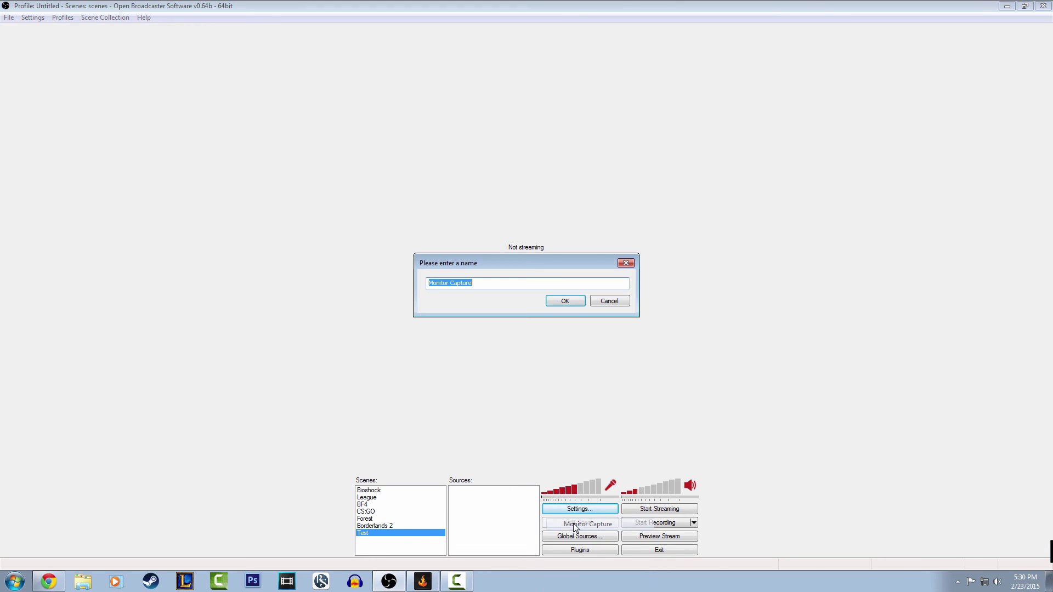
click(604, 303)
right_click(485, 495)
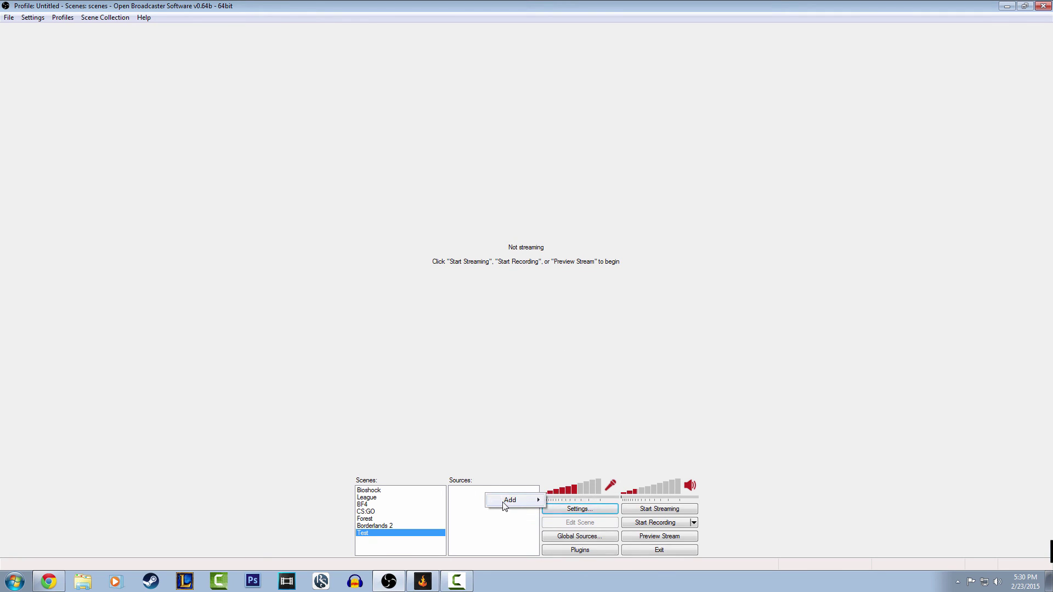
mouse_move(506, 504)
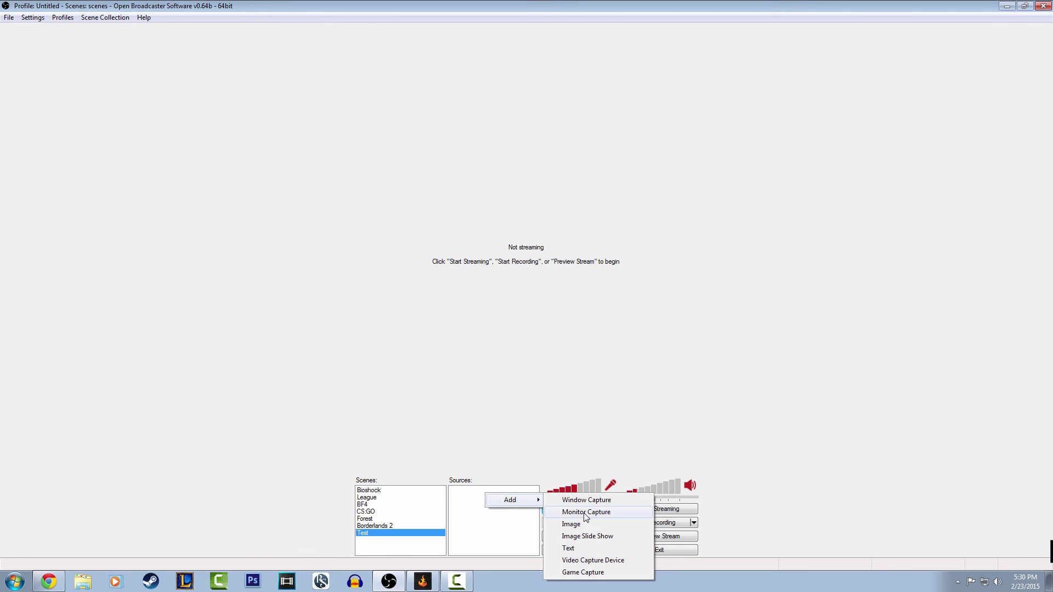
click(605, 563)
click(608, 302)
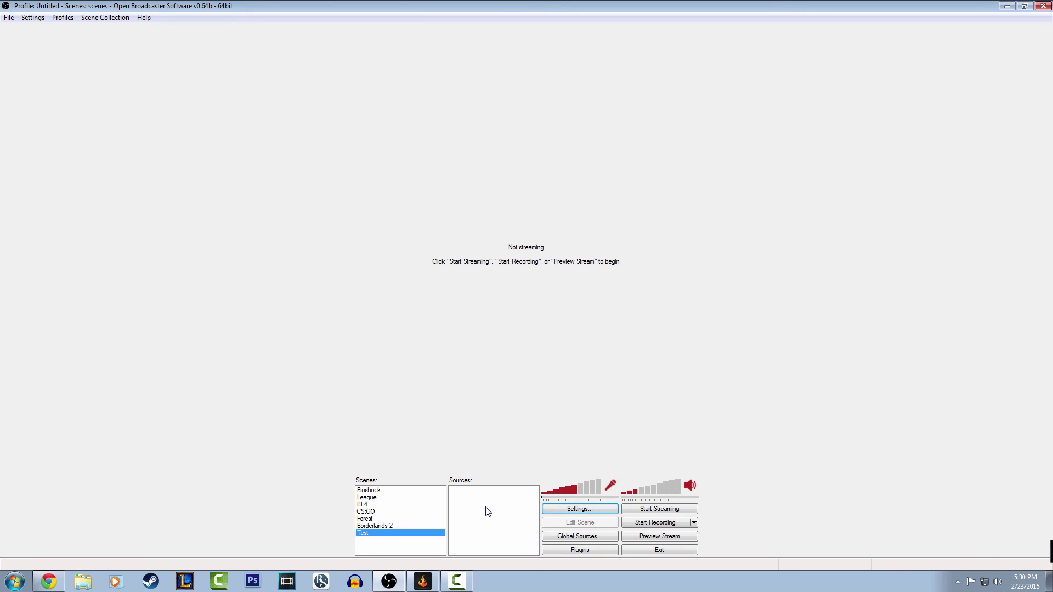
- Bring Chrome forward on the obsproject.com homepage tab
click(49, 580)
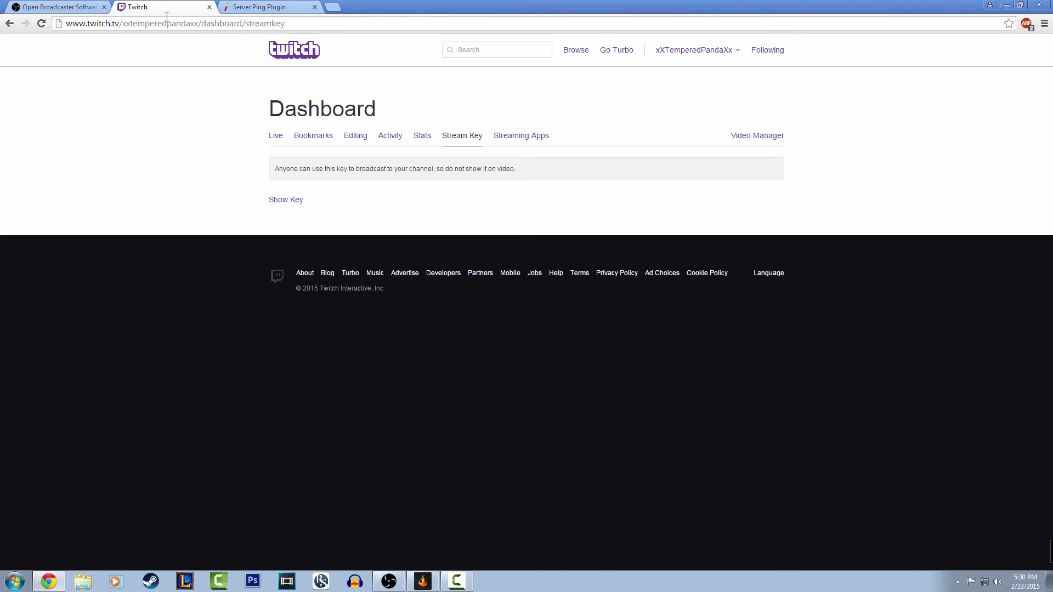
click(54, 7)
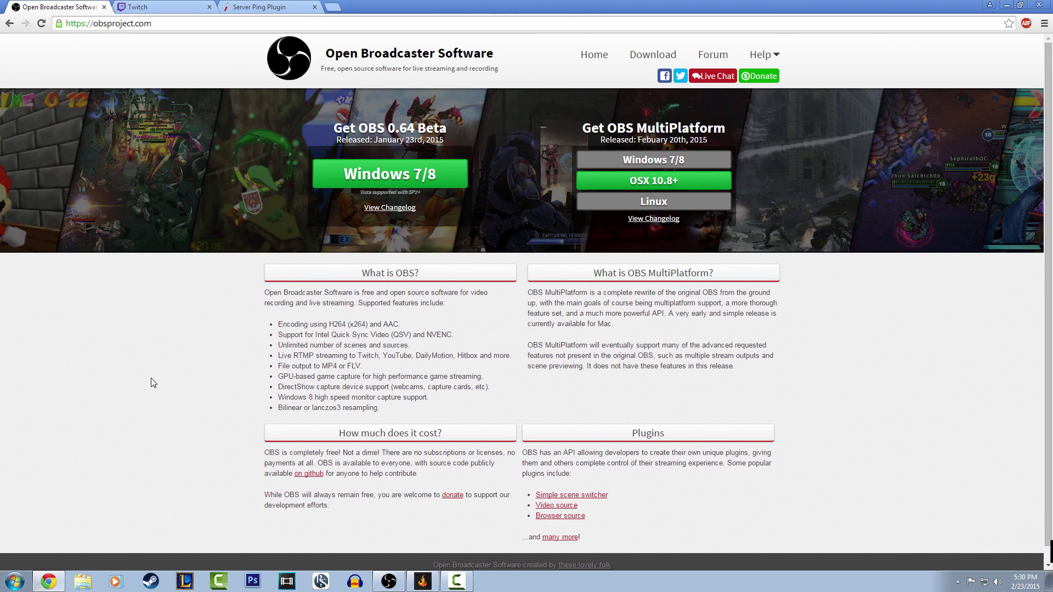